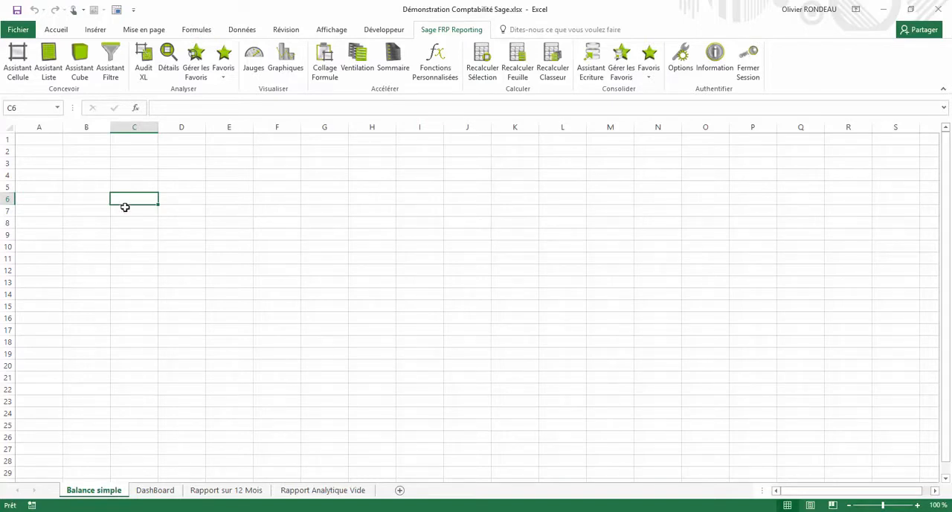
Start a list report in cell C6 based on the Balance Générale model of the Sage 1000 Comptabilité connector
click(48, 72)
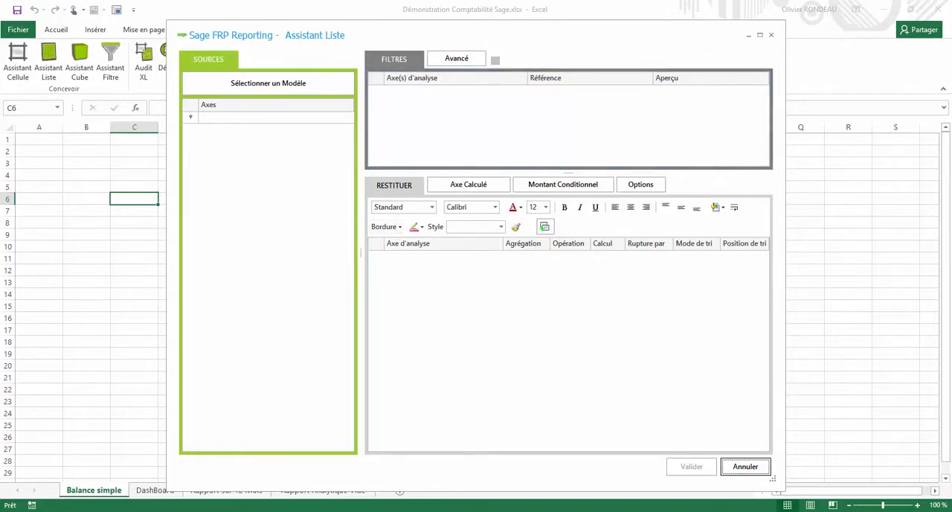
click(261, 89)
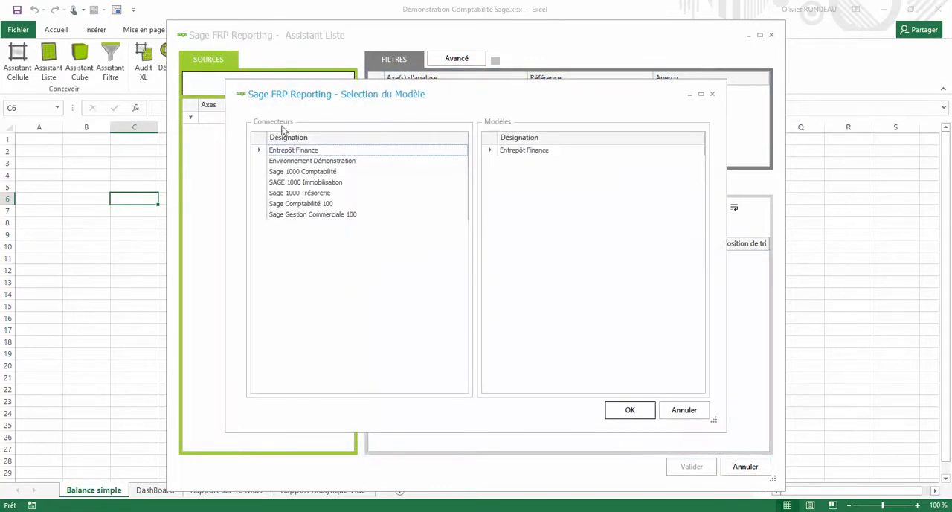
click(288, 173)
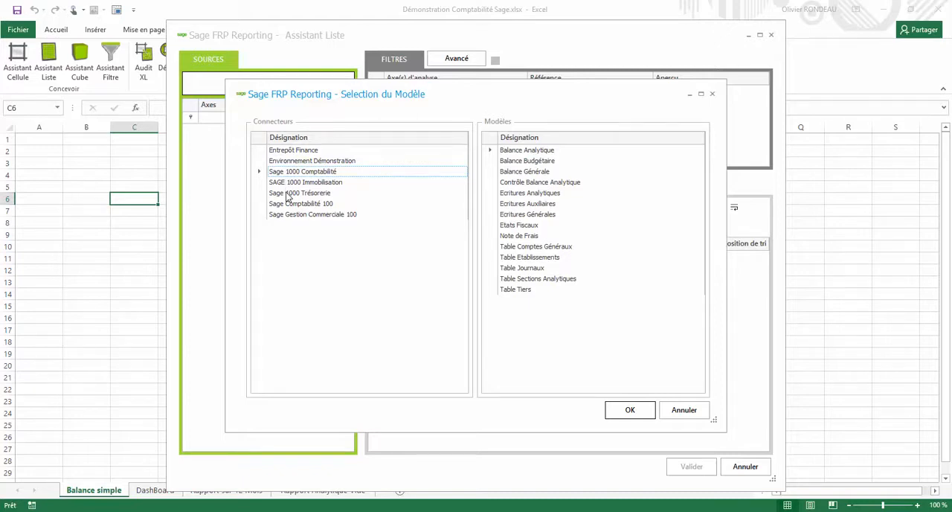
click(532, 173)
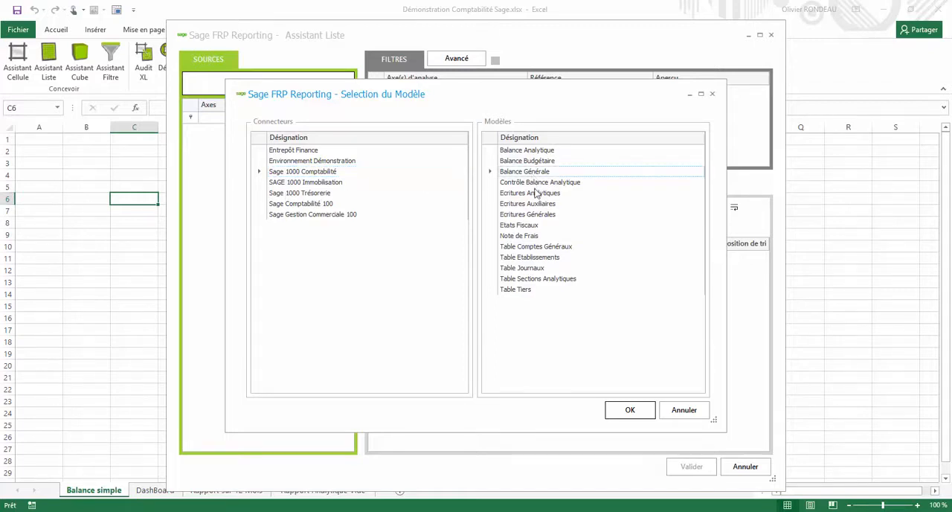
click(619, 416)
click(619, 415)
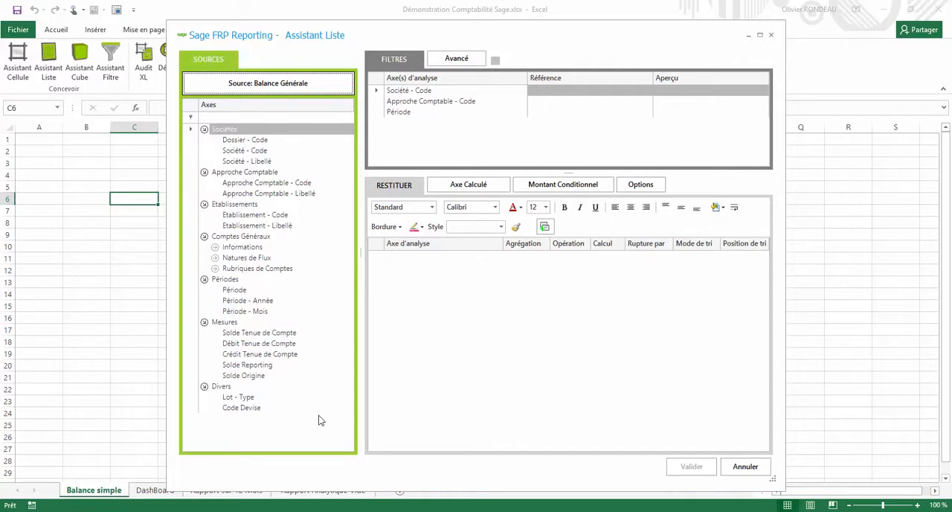
Filter the list's Société - Code axis on company 20, BIKE CITY
click(437, 92)
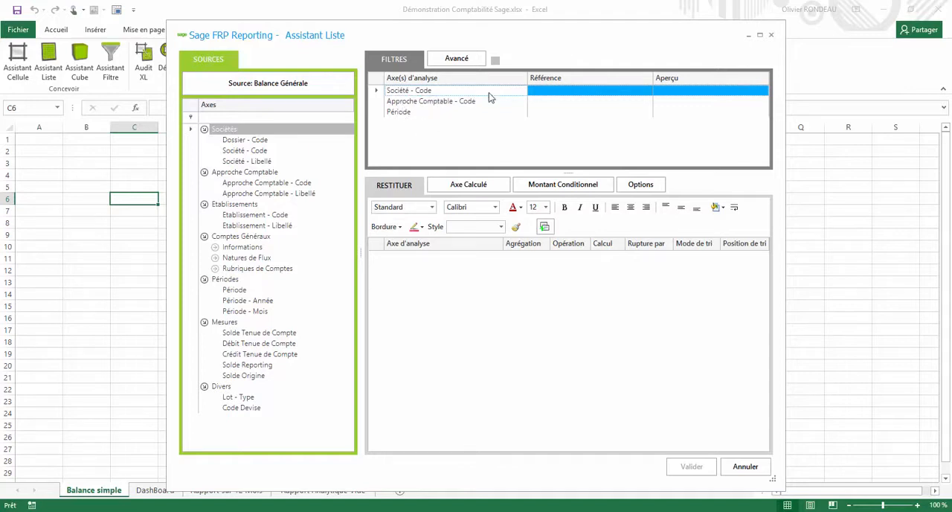
click(587, 93)
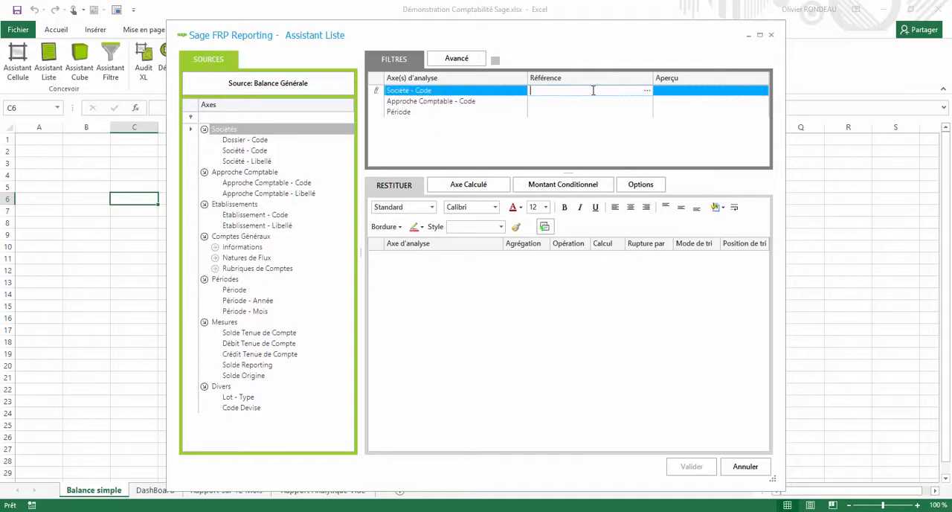
click(646, 93)
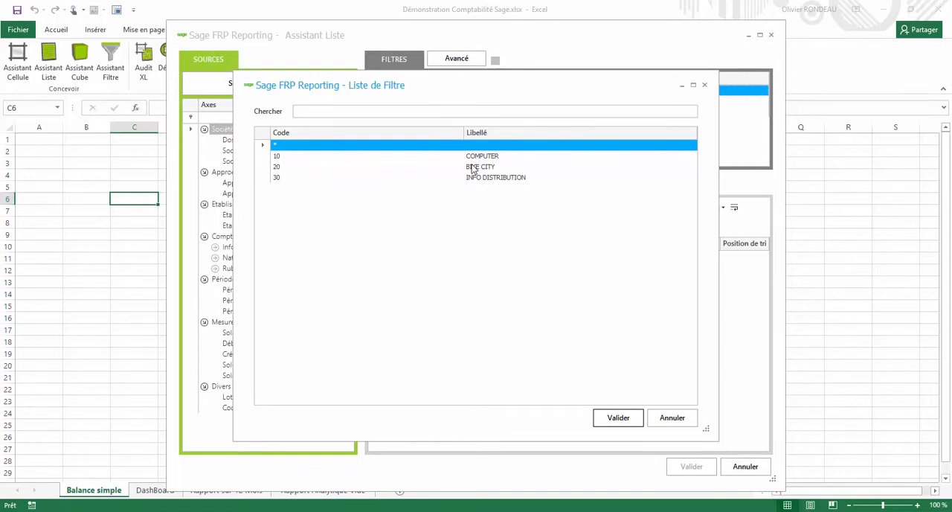
click(472, 168)
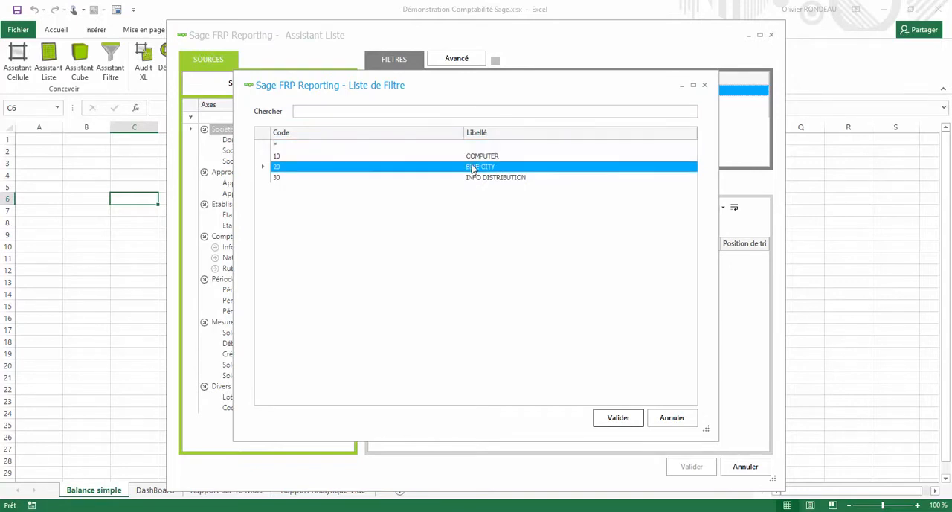
click(613, 418)
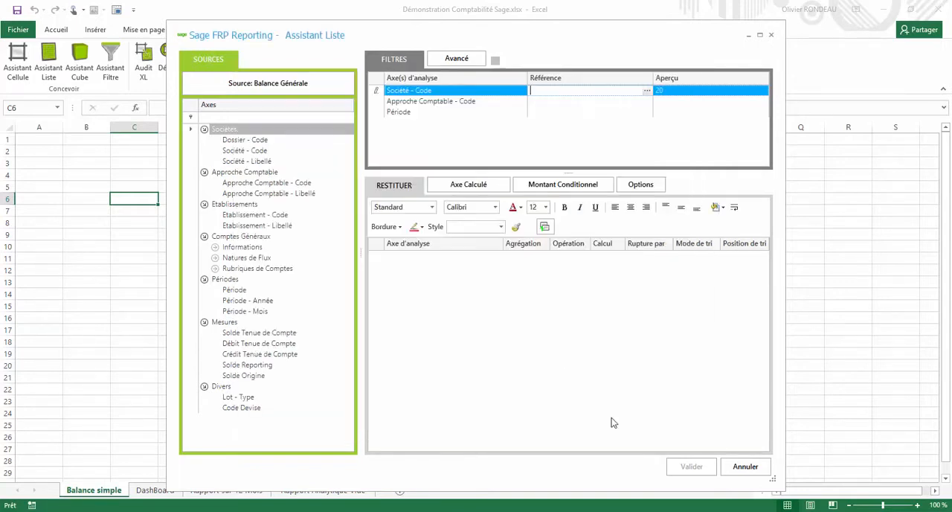
Filter the Approche Comptable - Code axis on NAT (Nationale)
click(482, 101)
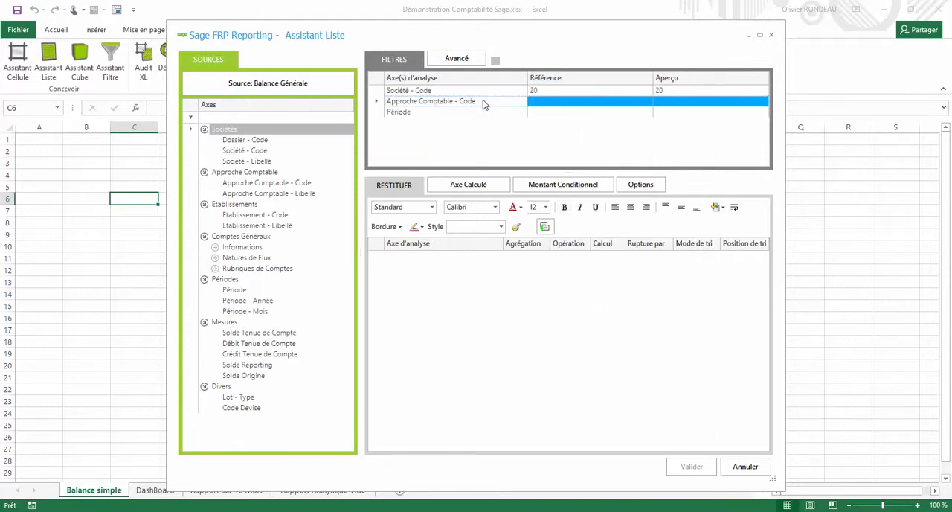
click(644, 105)
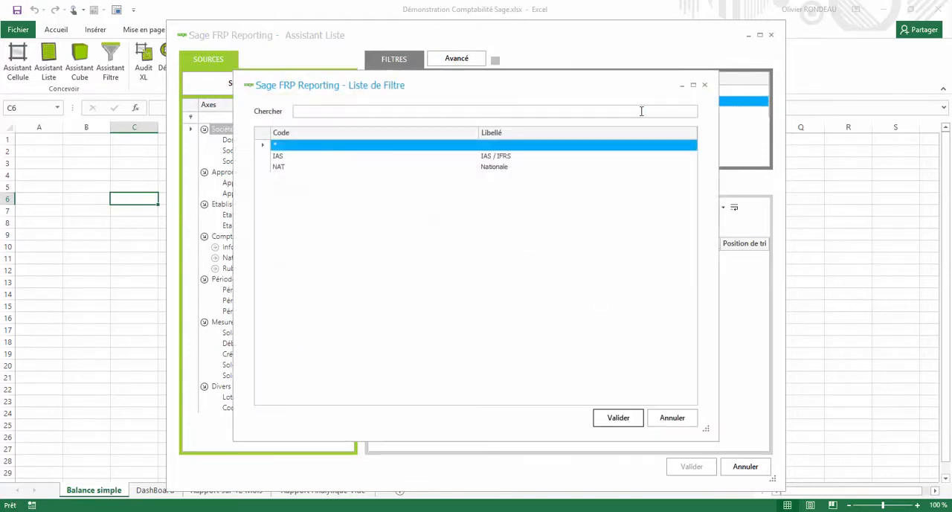
click(494, 170)
click(617, 422)
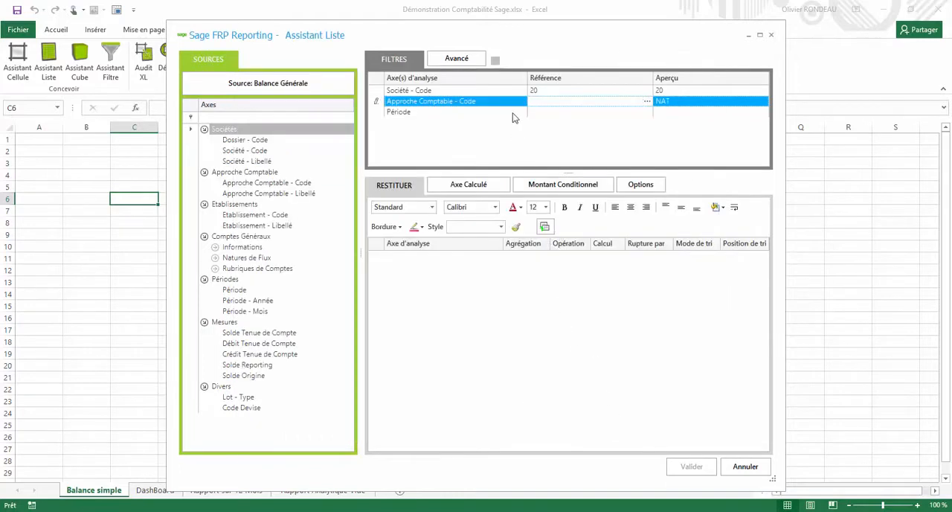
Filter the Période axis on 201501
click(539, 113)
click(638, 111)
click(641, 112)
scroll(370, 209, down, 5)
scroll(371, 209, down, 1)
click(298, 220)
key(Return)
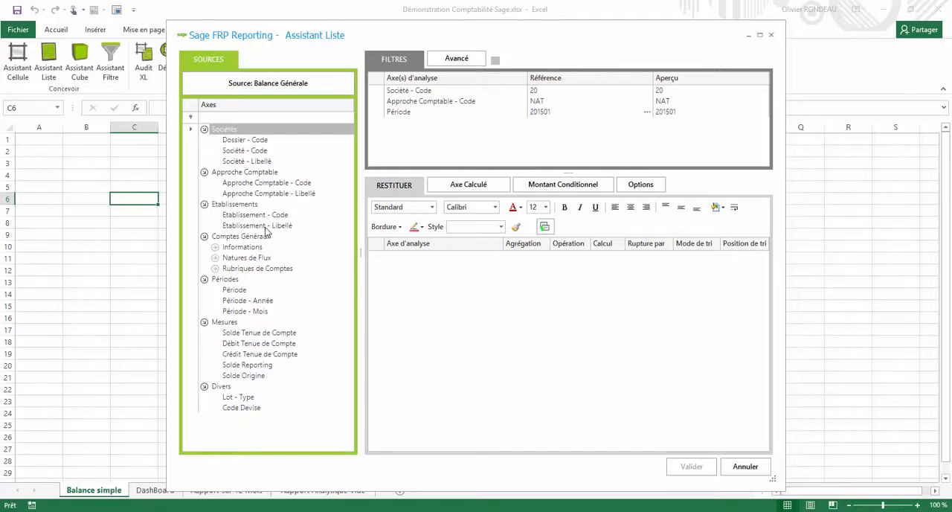
Output Etablissement - Libellé, Compte Général - Code, Compte Général - Libellé and Solde Tenue de Compte as columns, and generate the list
drag(265, 229, 461, 278)
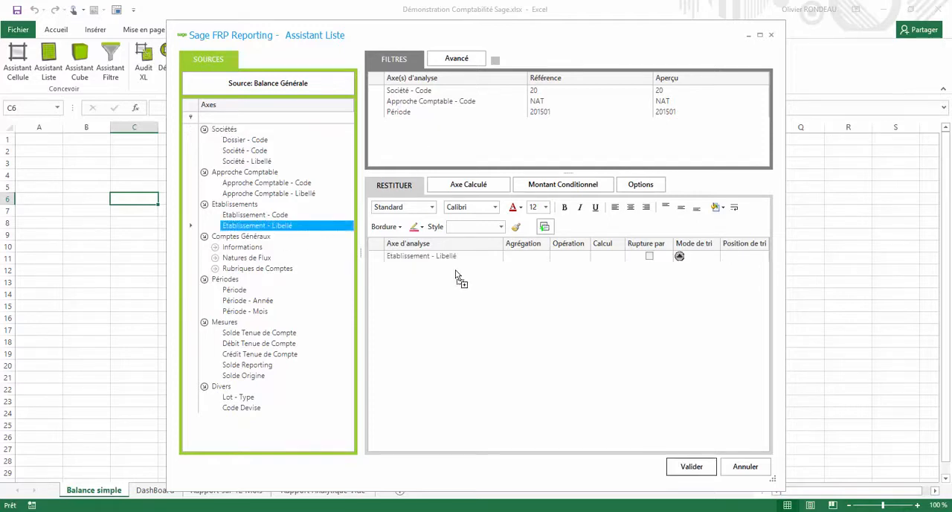
click(216, 248)
drag(271, 258, 469, 297)
drag(259, 354, 457, 354)
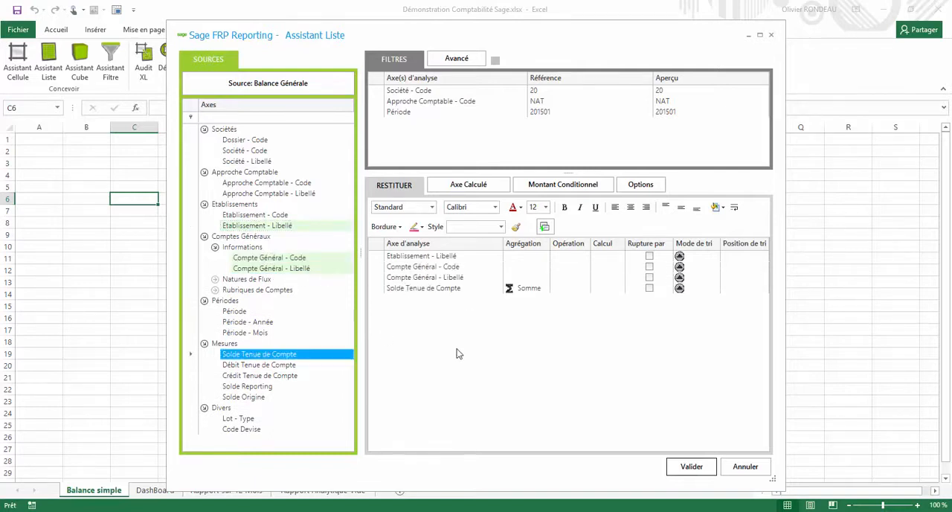
click(702, 468)
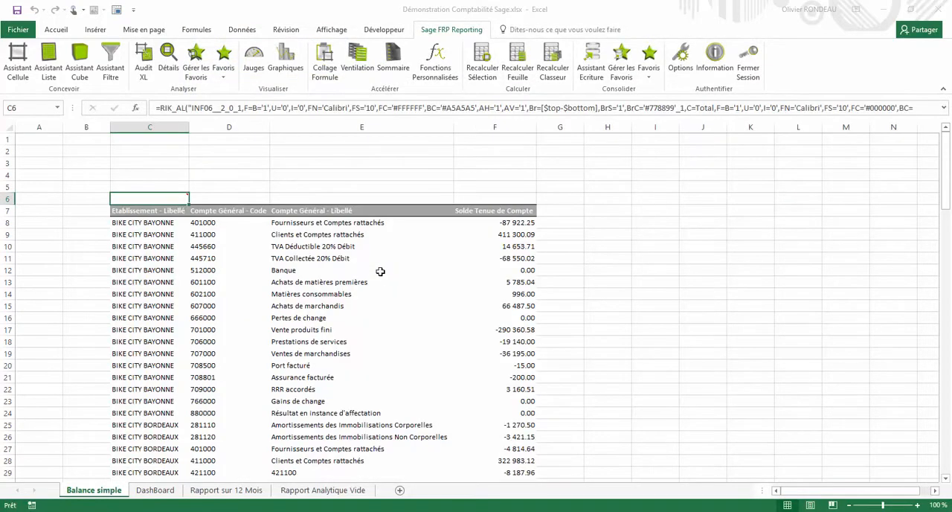
Enter the label Société in A1 and the value * in B1, above the generated list
scroll(380, 273, down, 11)
scroll(380, 271, down, 3)
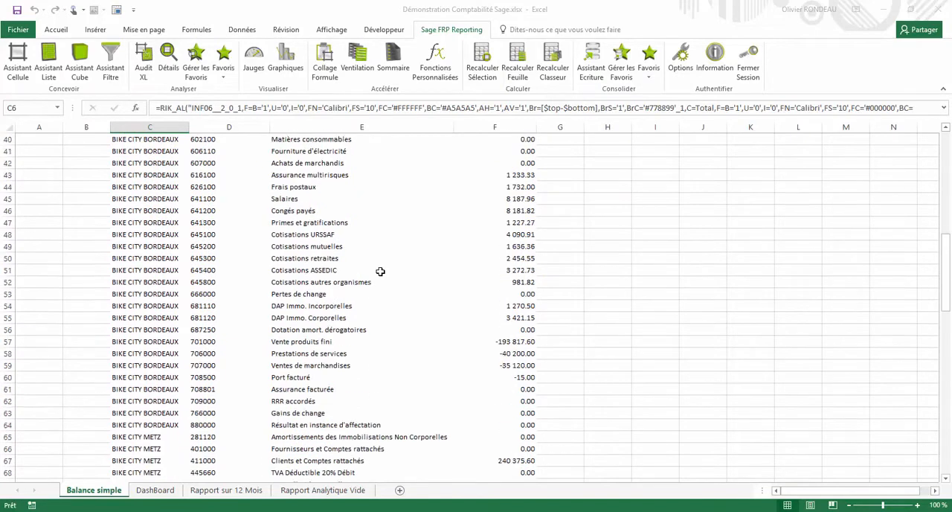
scroll(380, 271, up, 10)
scroll(380, 271, up, 4)
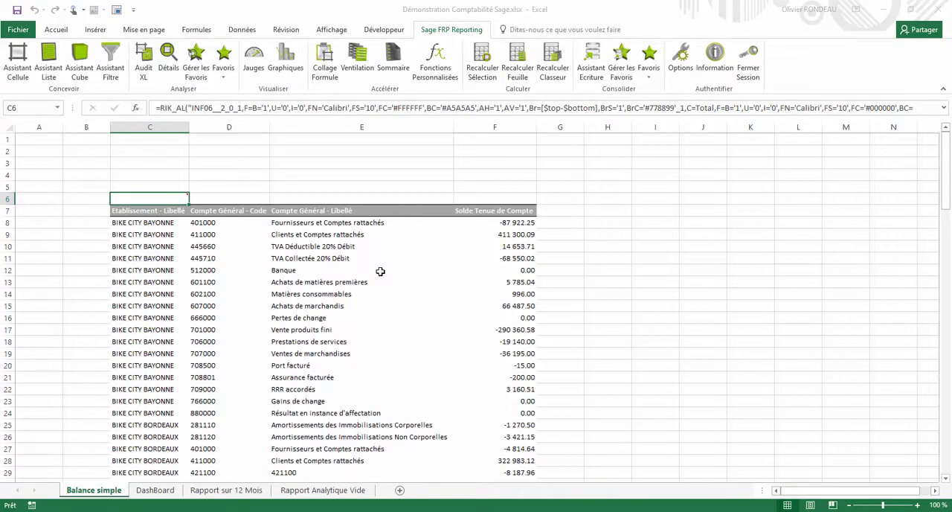
click(49, 139)
text(Société)
key(Tab)
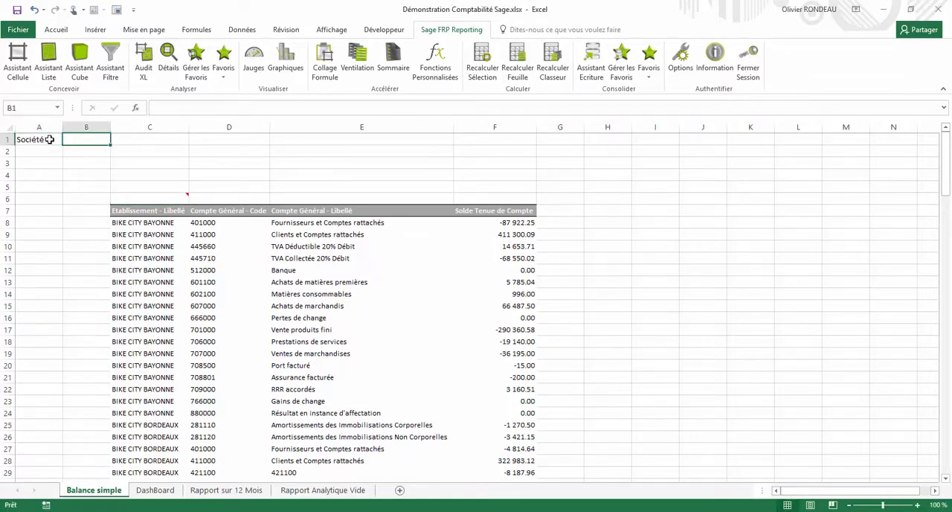
text(*)
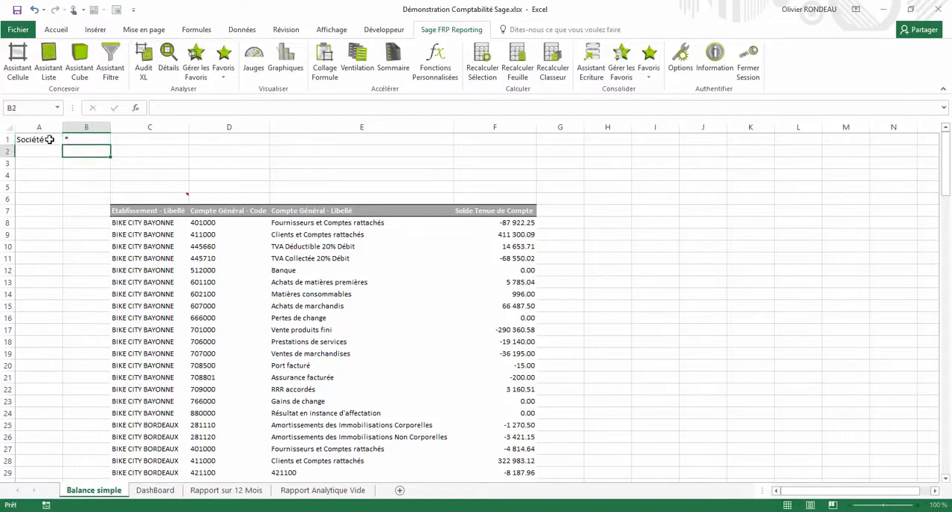
key(Return)
Add the parameters Période with 201502 in A2:B2 and Compte with 6*,7* in A3:B3
text(Période)
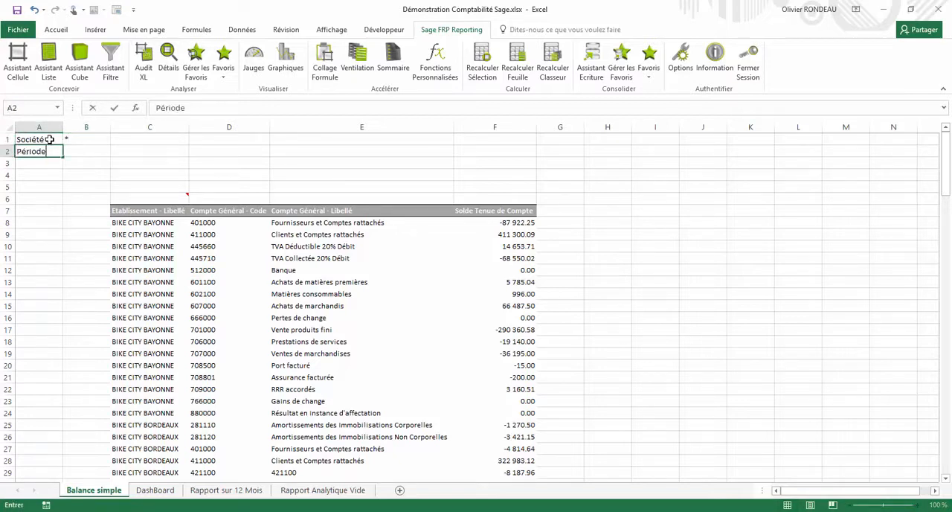
key(Tab)
text(2015)
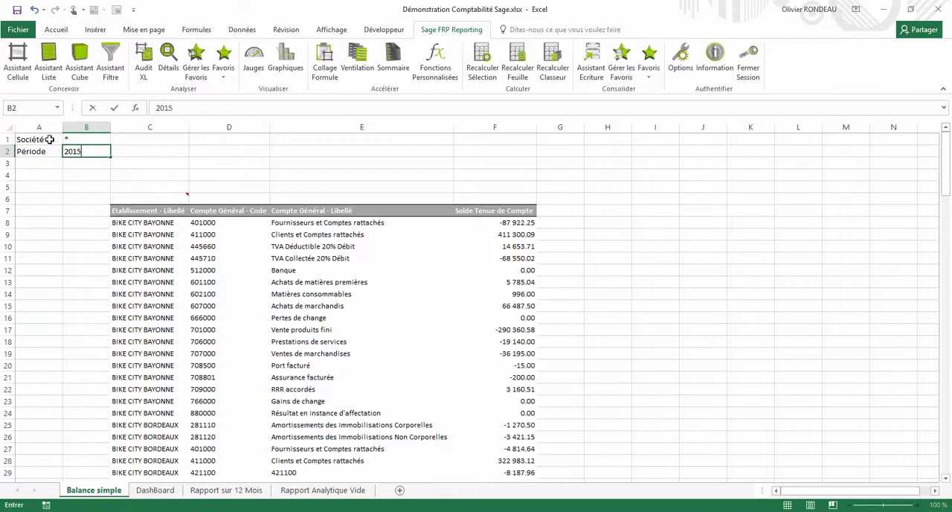
key(Return)
text(Compte)
key(Tab)
text(6)
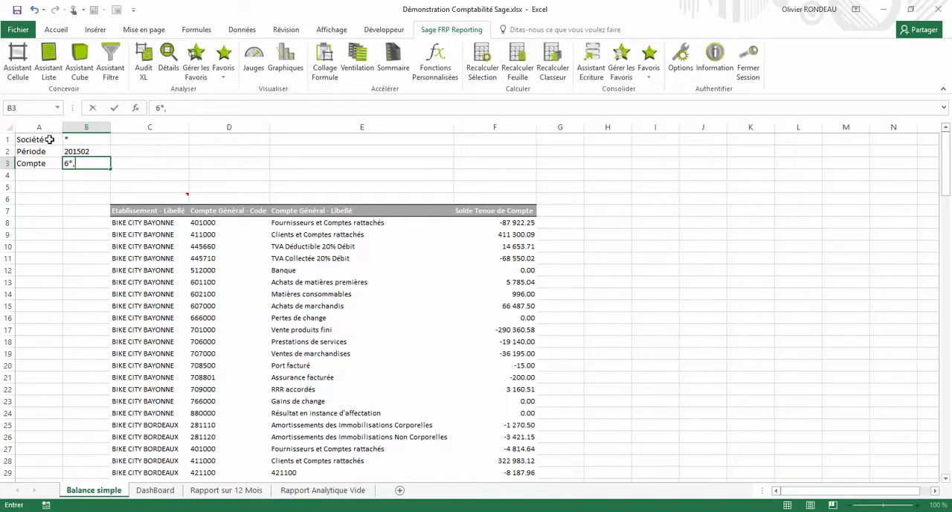
key(Return)
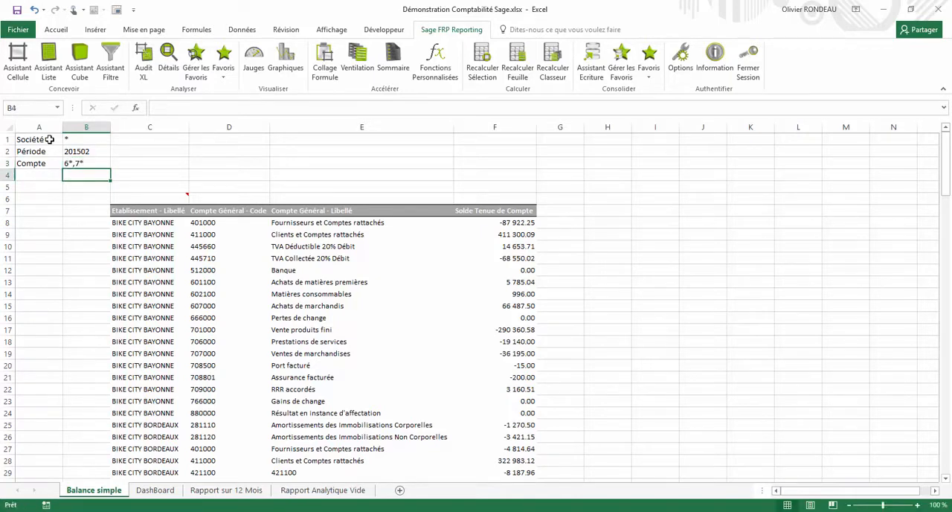
Reopen the list definition in C6 and link the Société - Code filter to B1 and the Période filter to B2
click(159, 198)
double_click(161, 198)
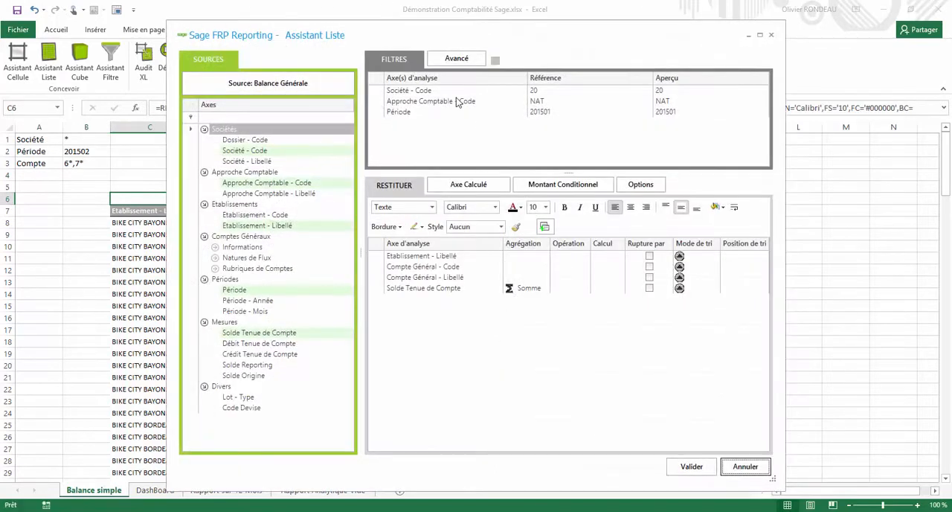
click(439, 94)
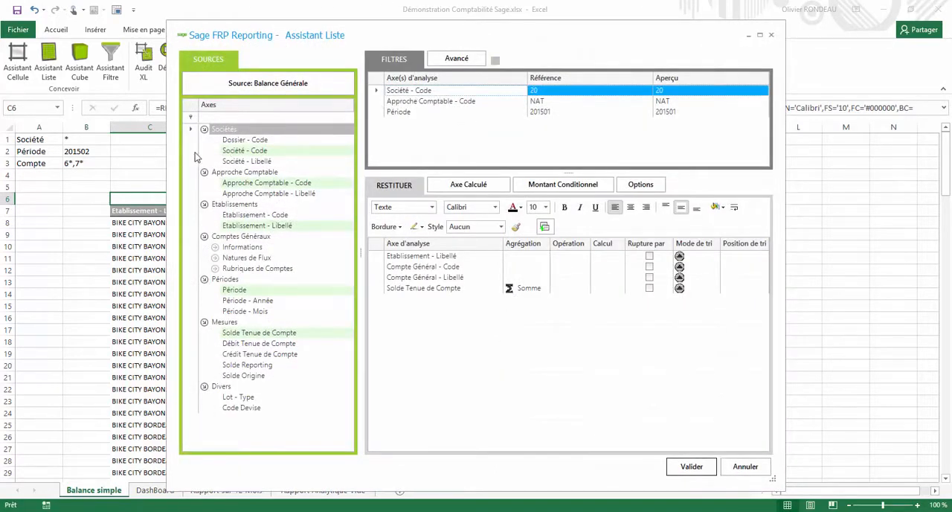
click(95, 138)
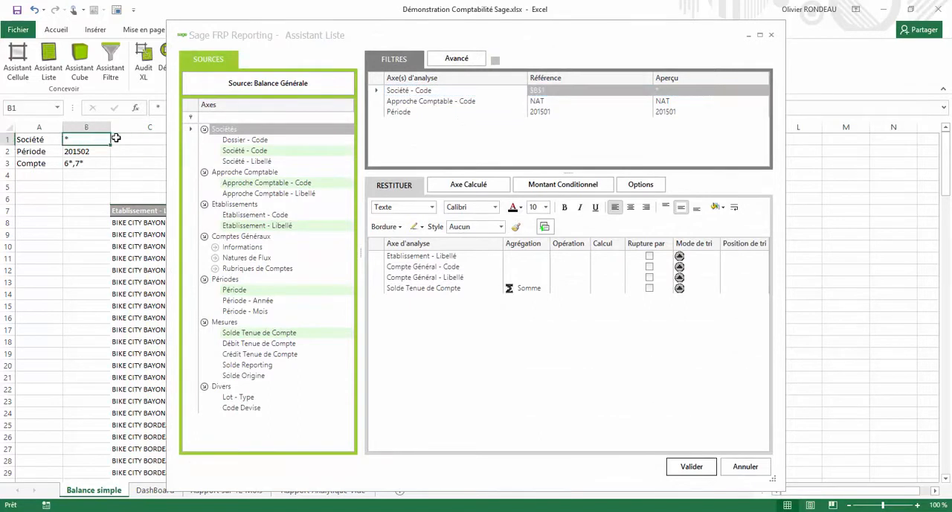
click(410, 112)
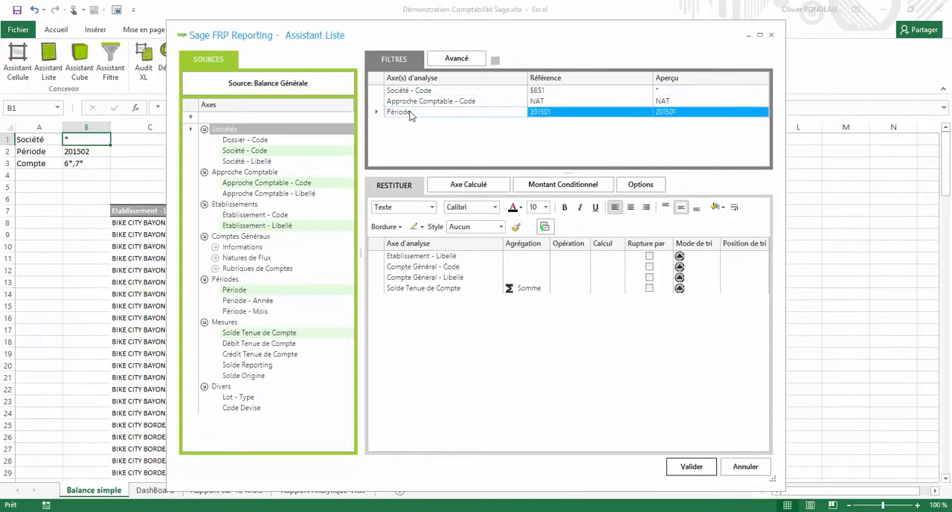
click(77, 151)
Add Compte Général - Code as a filter and link it to cell B3
click(216, 247)
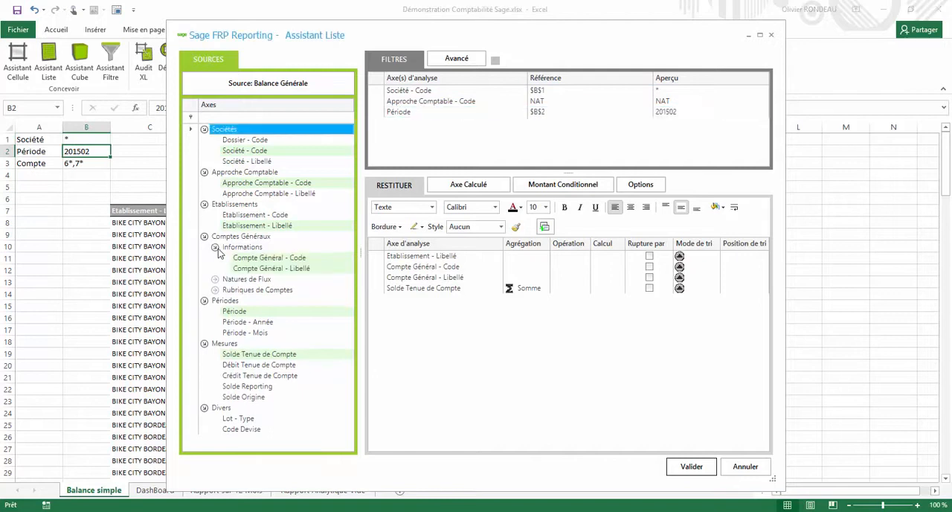
drag(253, 262, 406, 148)
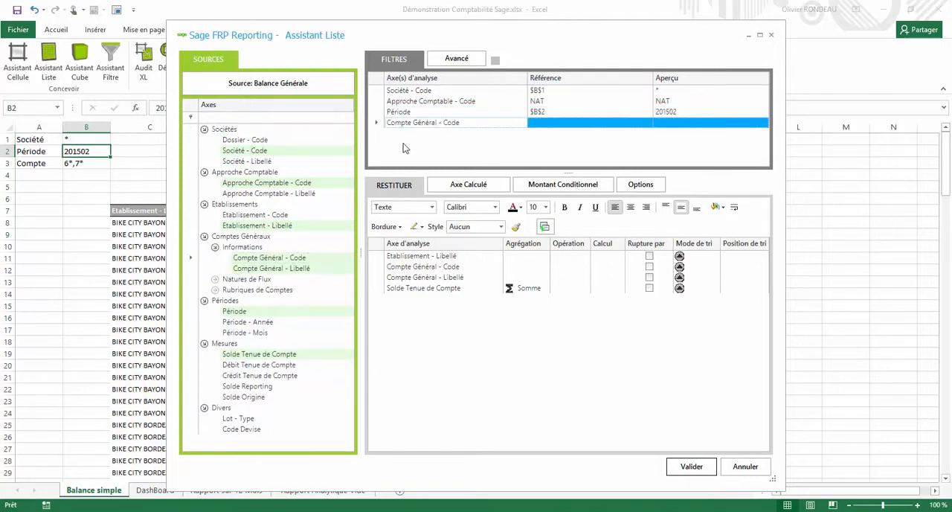
click(96, 165)
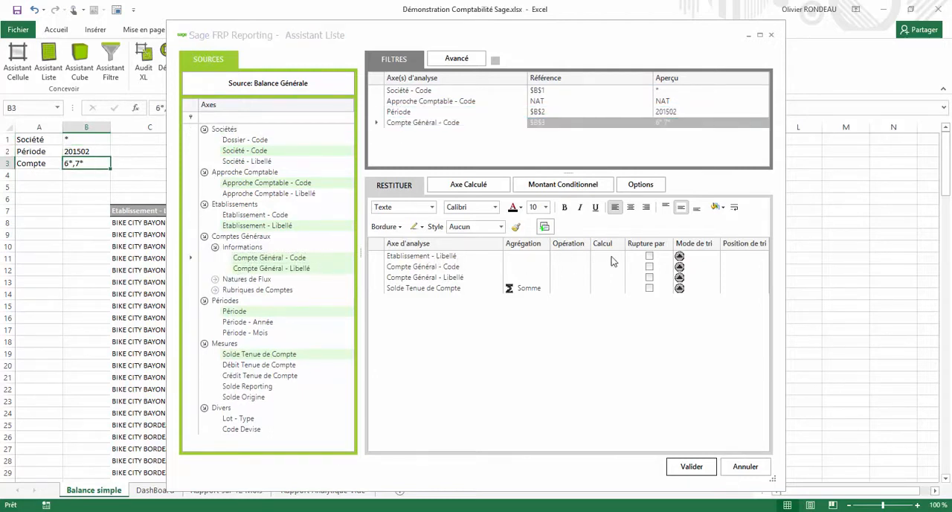
Break the list by Etablissement - Libellé, apply a colour scale to Solde Tenue de Compte, and regenerate the list
click(650, 257)
click(459, 290)
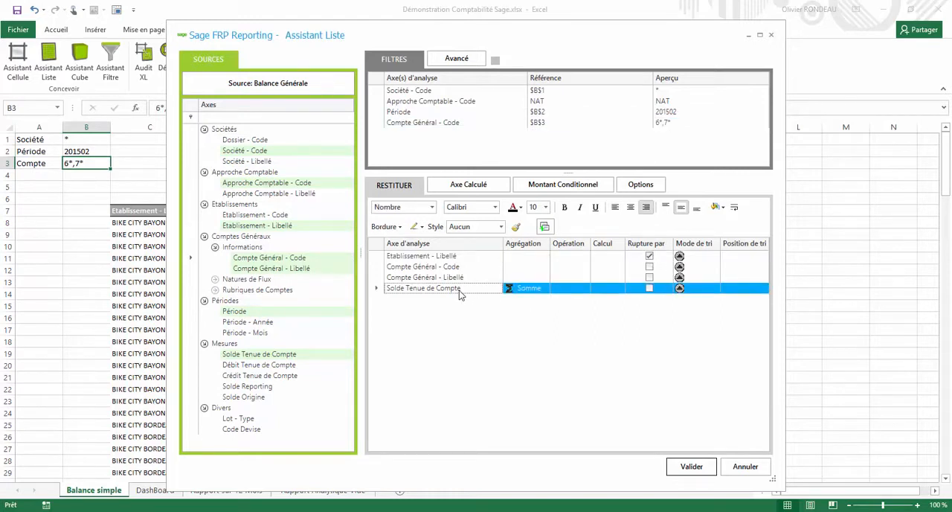
right_click(459, 290)
mouse_move(510, 301)
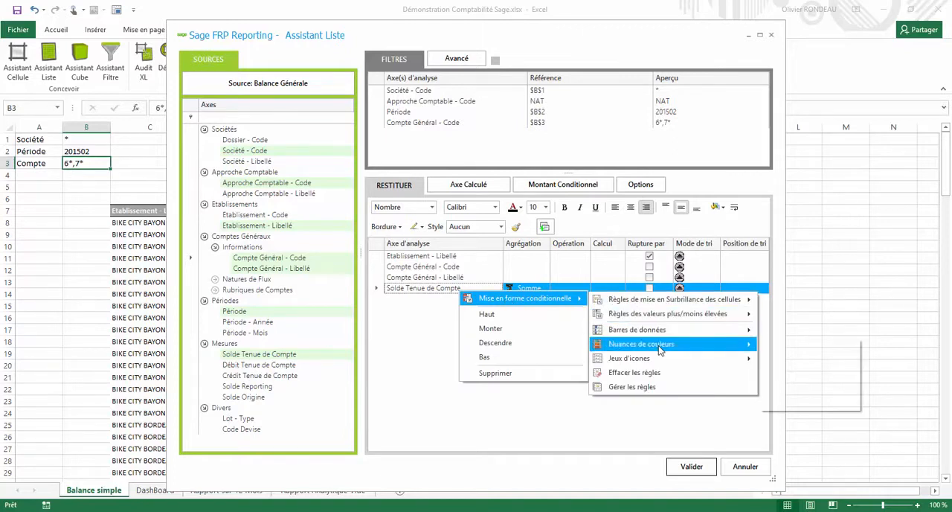
mouse_move(664, 349)
click(771, 349)
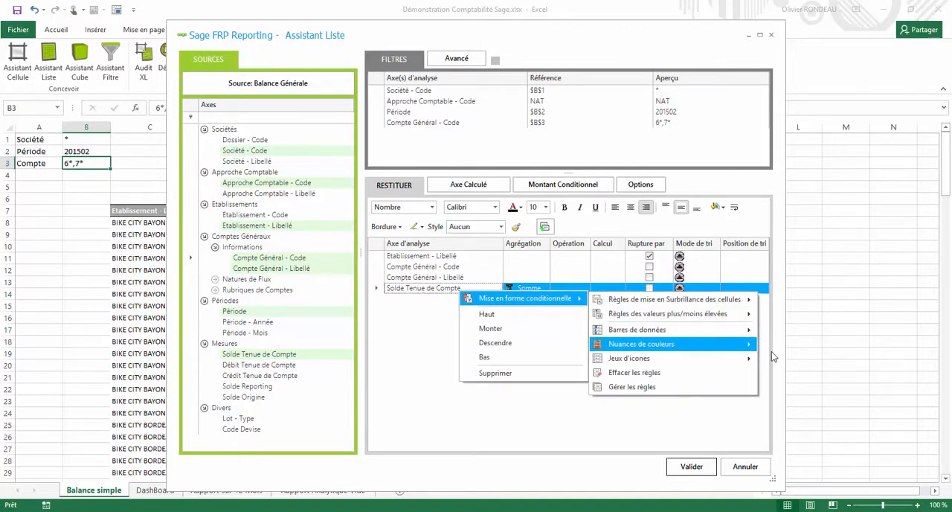
click(699, 466)
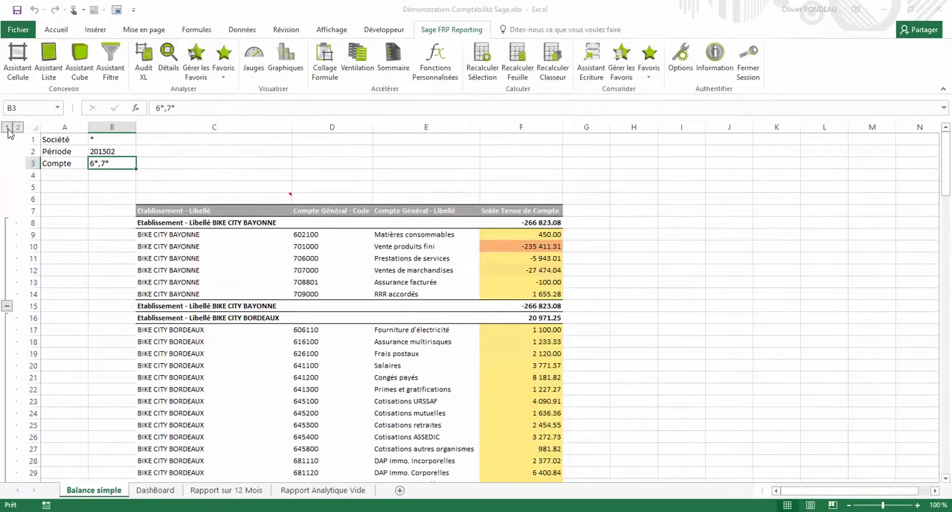
Collapse and re-expand the subtotal groups, and choose 201503 from the filter list as the Période in B2
click(6, 128)
click(18, 127)
click(110, 151)
double_click(109, 151)
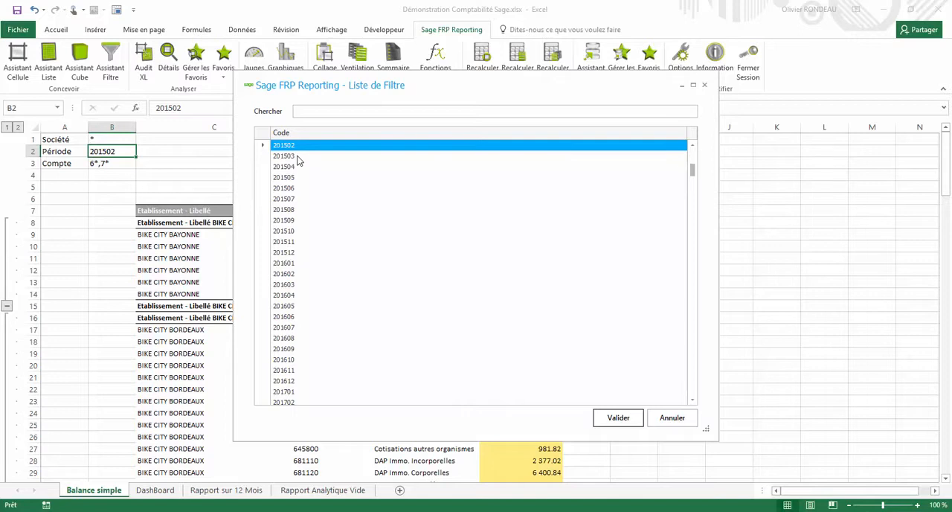
click(297, 156)
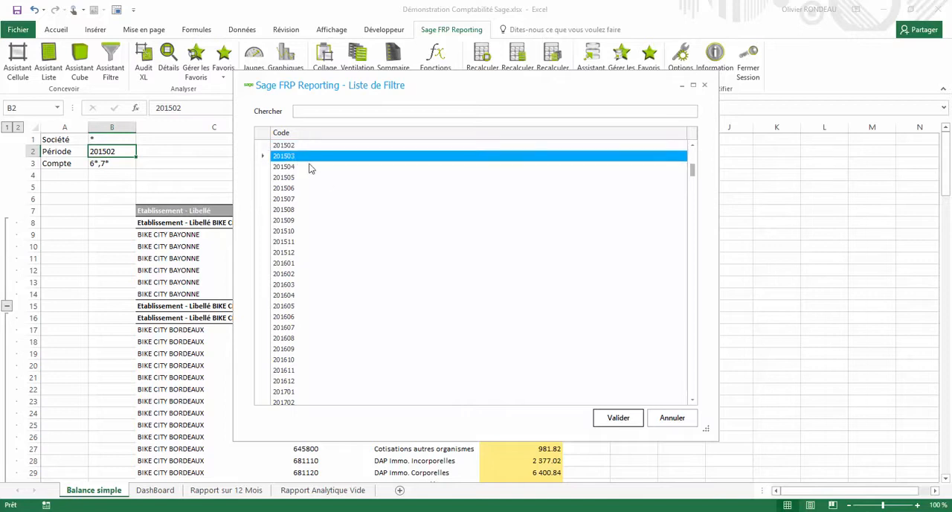
click(603, 421)
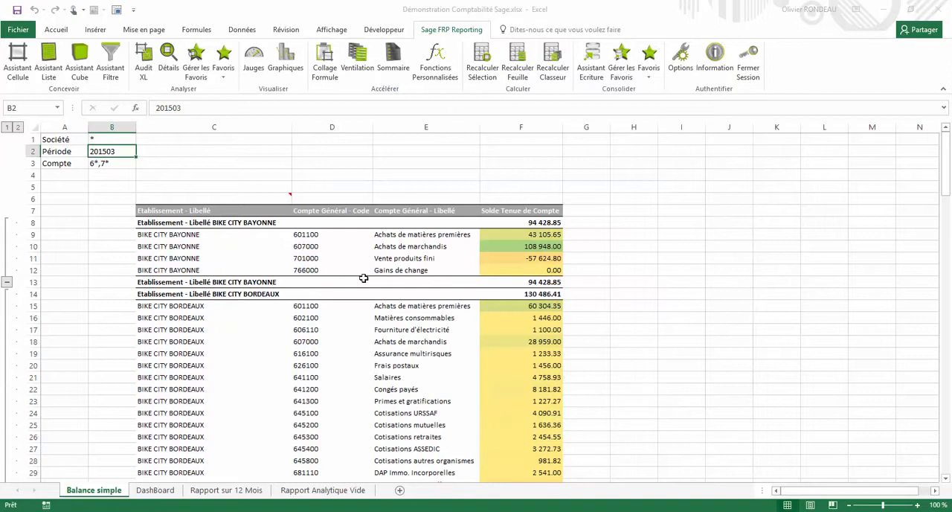
Run Ventilation on the Société value in B1 and view the generated sheets 10, 20 and 30
click(104, 138)
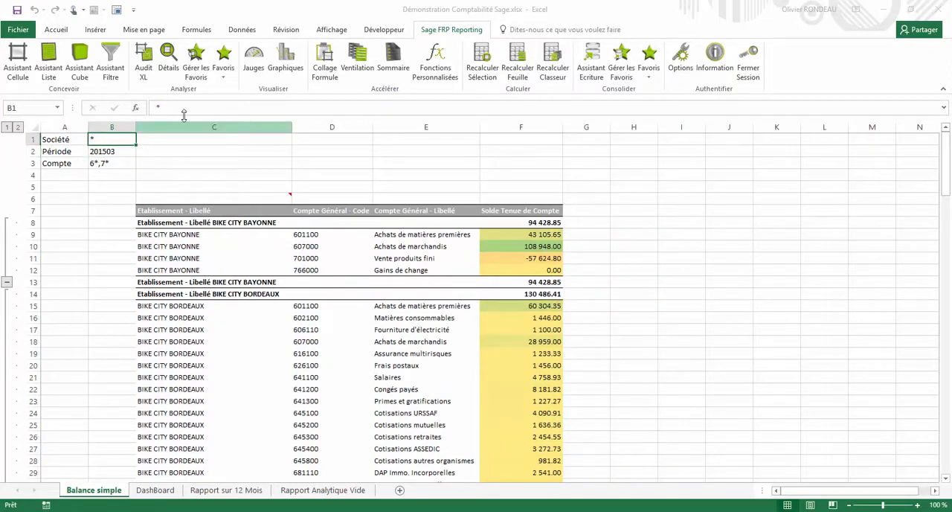
click(358, 65)
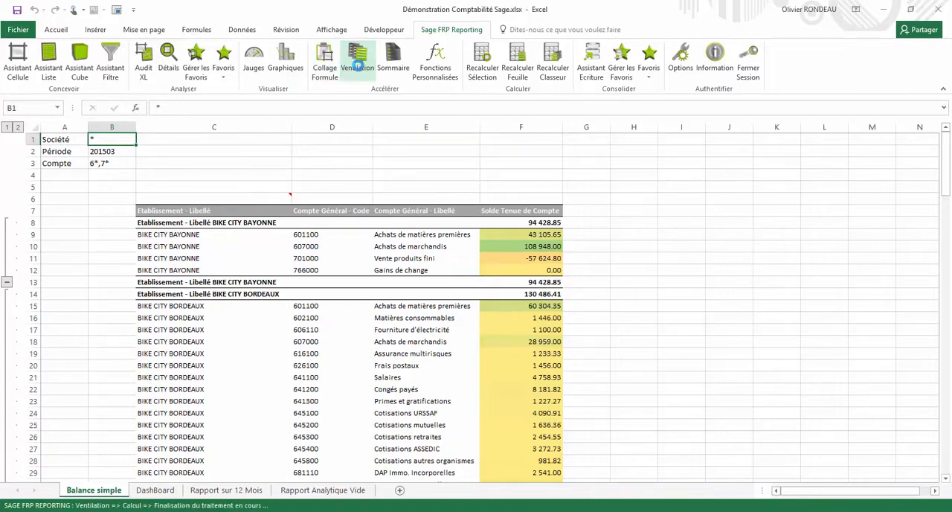
click(387, 493)
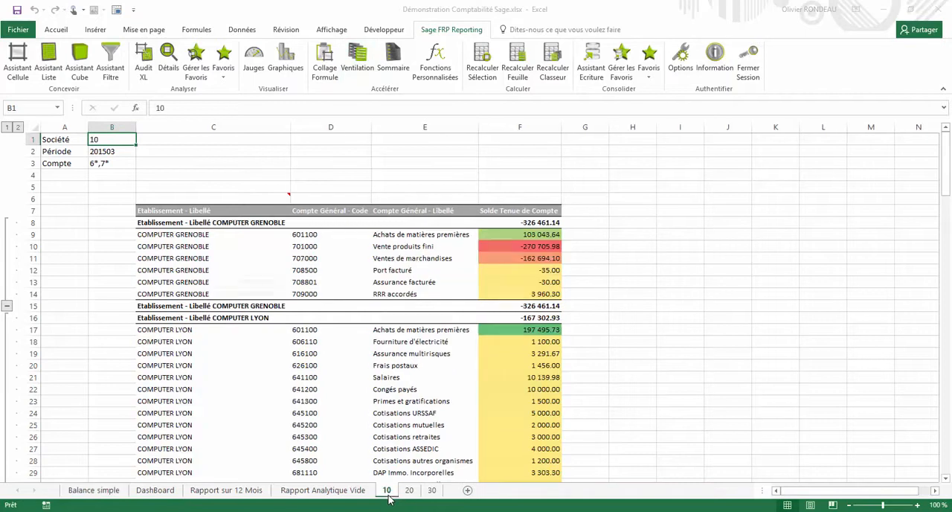
click(409, 493)
click(432, 493)
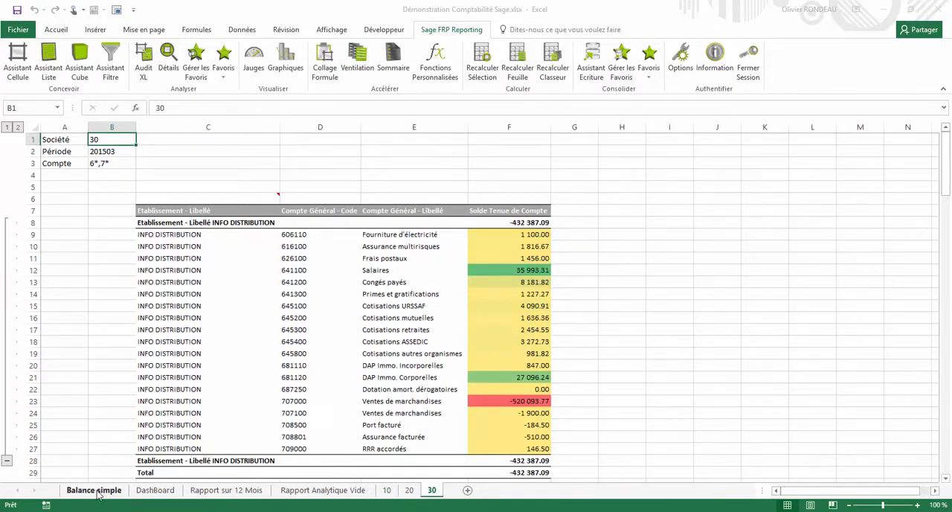
Reopen the list definition in C6 of Balance simple and set its format to Tableau Croisé Dynamique
click(93, 490)
click(242, 198)
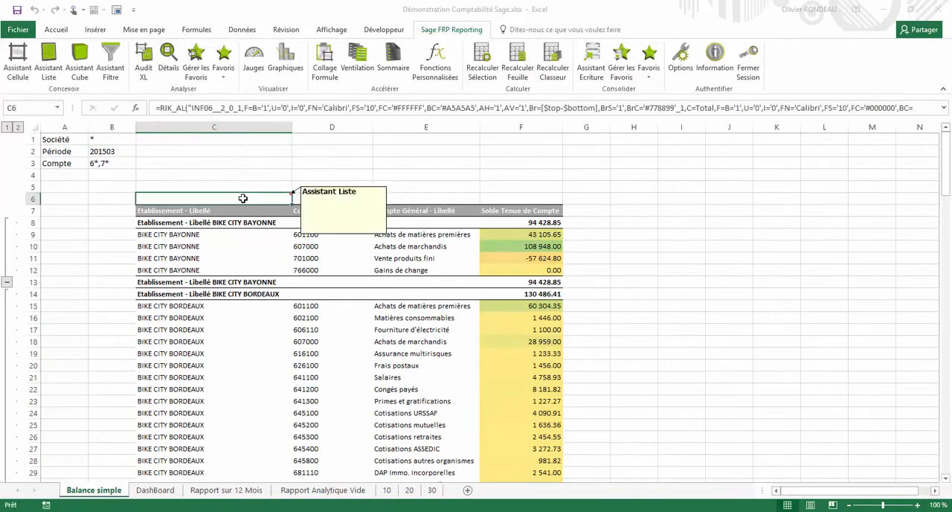
double_click(243, 198)
click(646, 191)
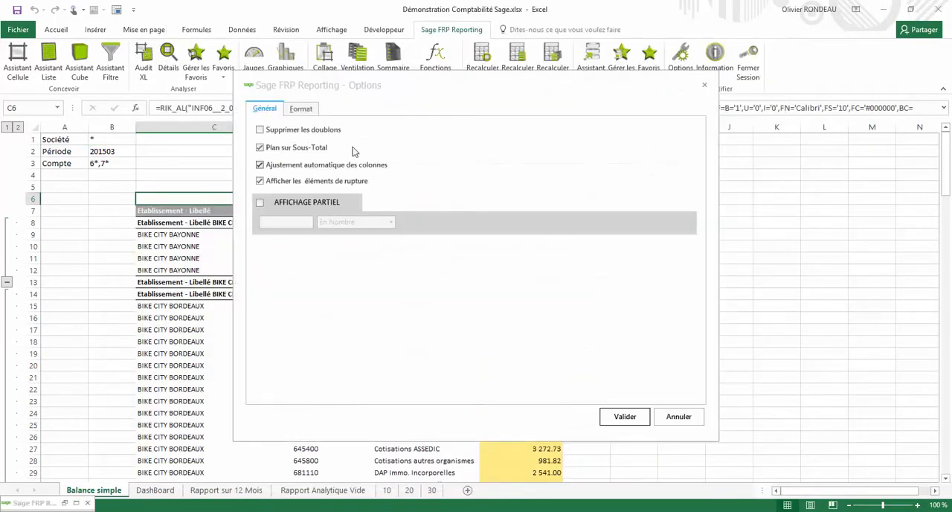
click(308, 110)
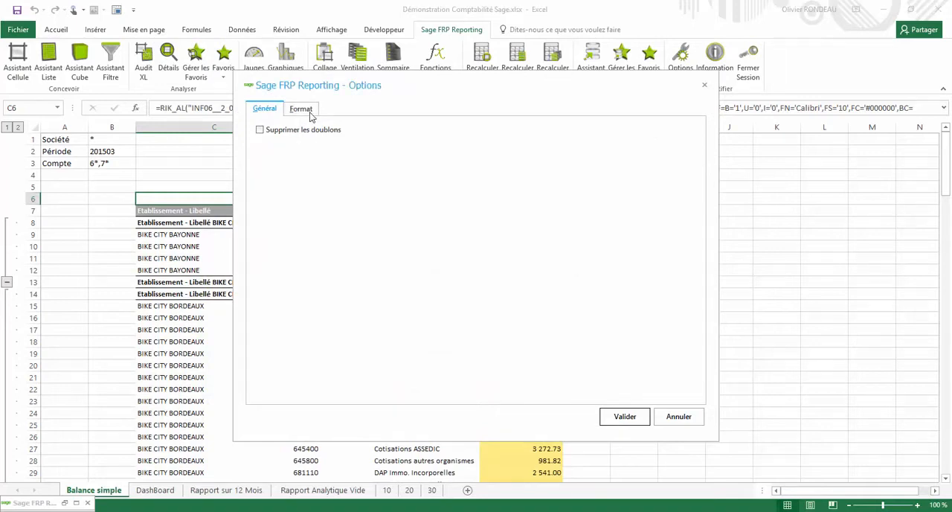
click(319, 125)
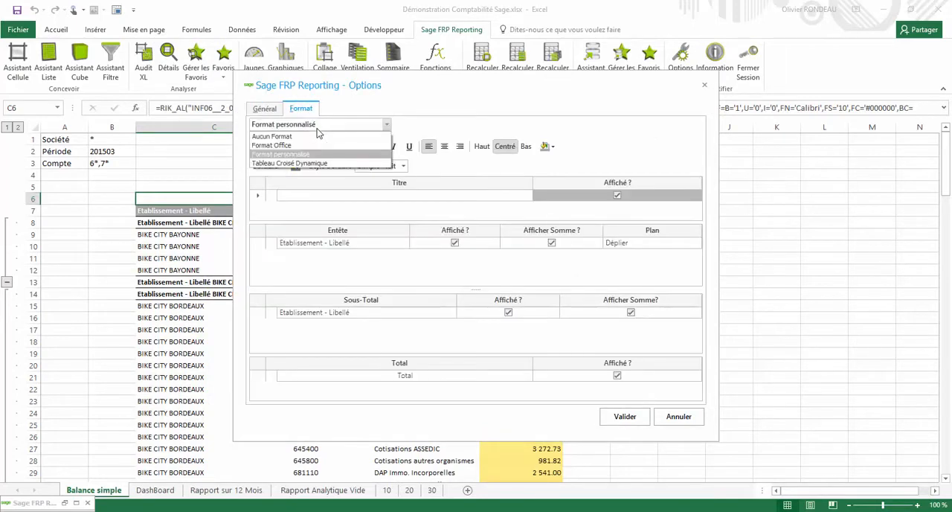
click(318, 163)
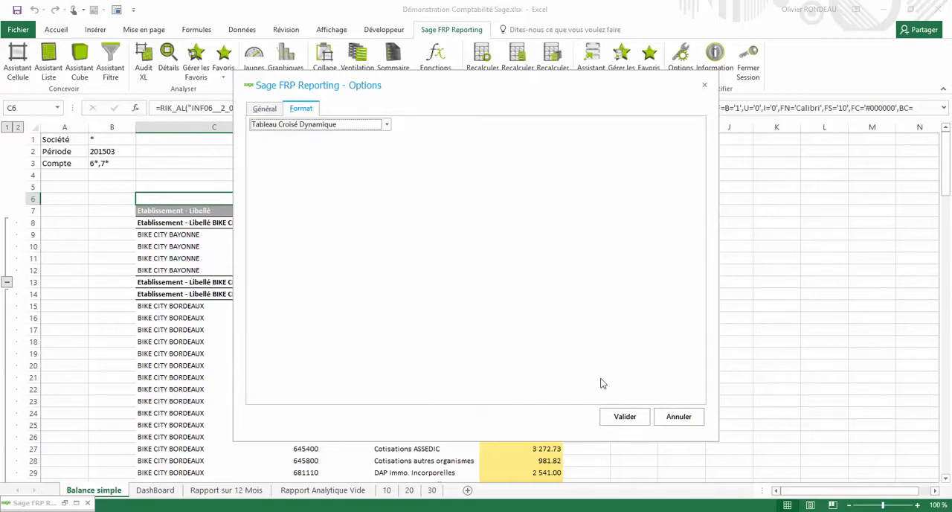
click(624, 417)
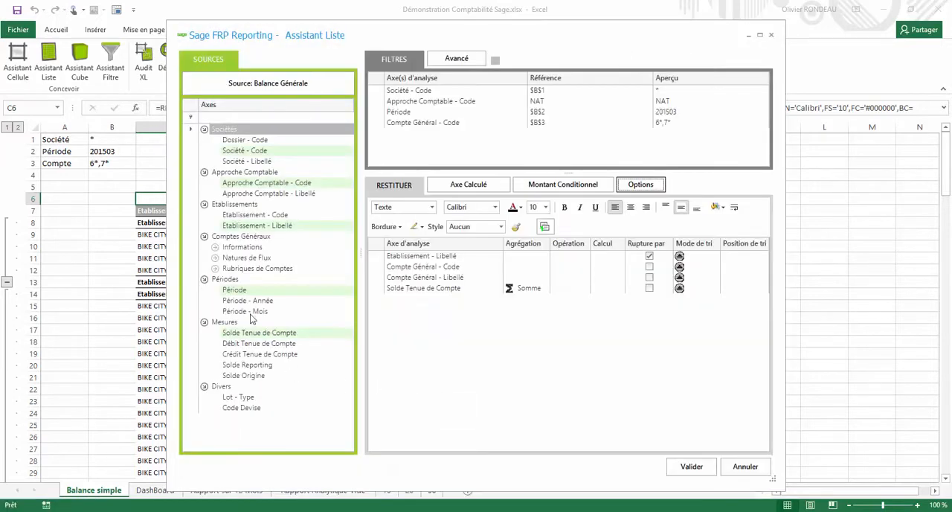
Add Période - Année and Période - Mois to the list's output fields and generate the pivot table
drag(249, 301, 506, 325)
drag(275, 311, 595, 400)
click(687, 464)
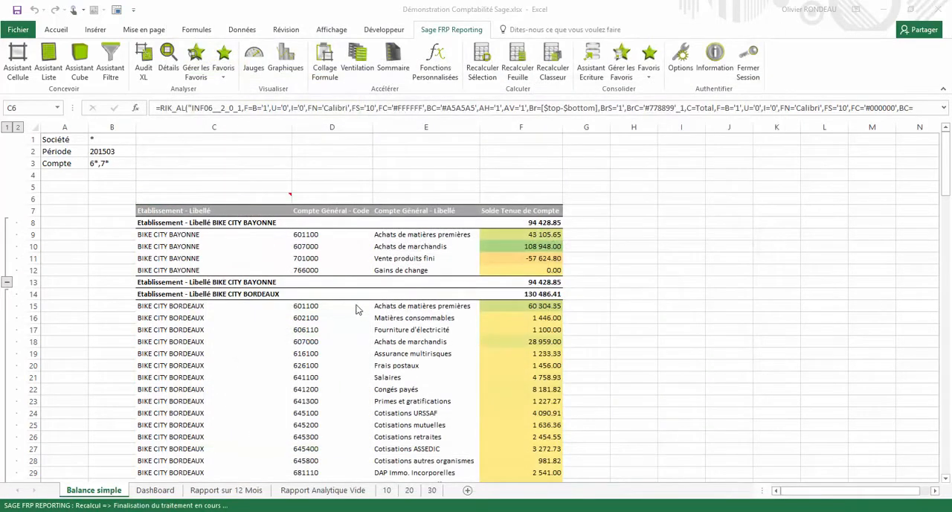
Lay out the pivot table with Compte Général - Libellé as rows, Solde Tenue de Compte as values and Période - Mois as columns
click(279, 286)
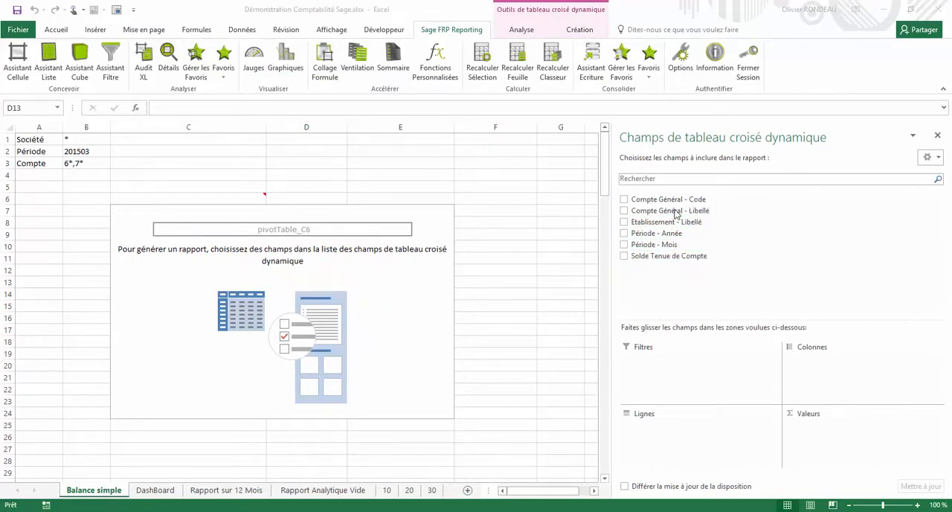
drag(675, 213, 661, 435)
drag(685, 261, 847, 435)
drag(676, 249, 833, 382)
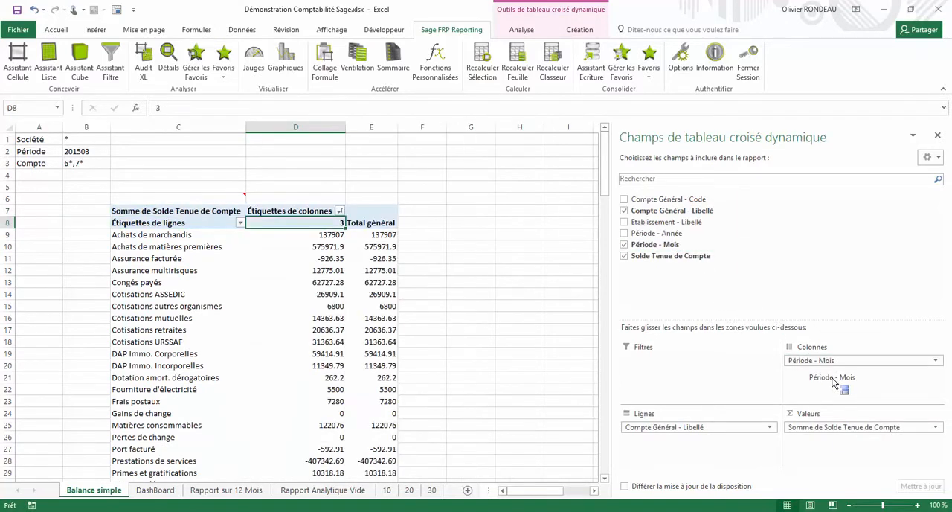
Set the Période filter in B2 to all periods from 201501 through 201512
click(84, 148)
double_click(84, 148)
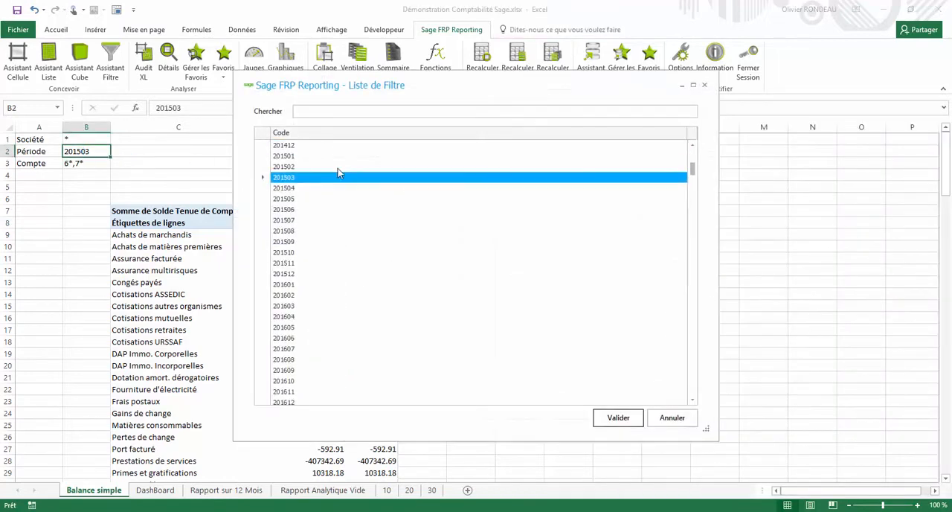
click(285, 156)
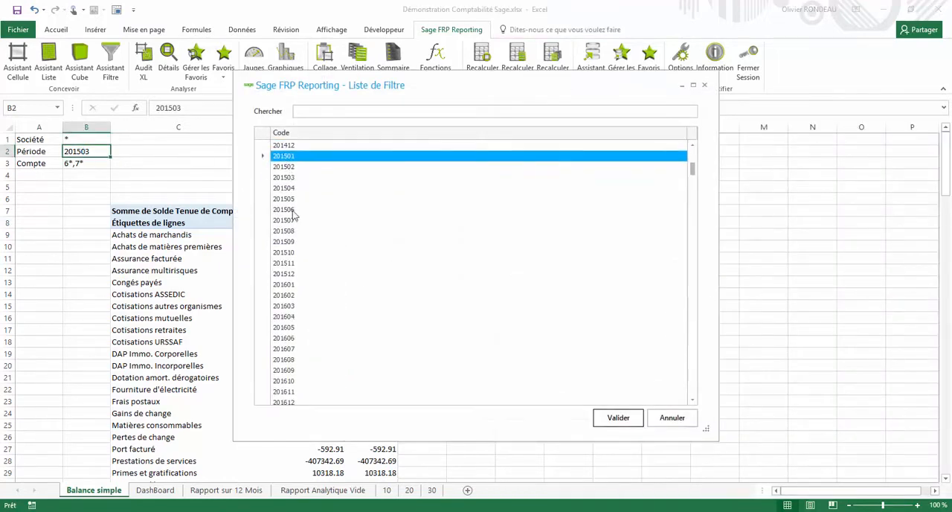
shift+click(293, 273)
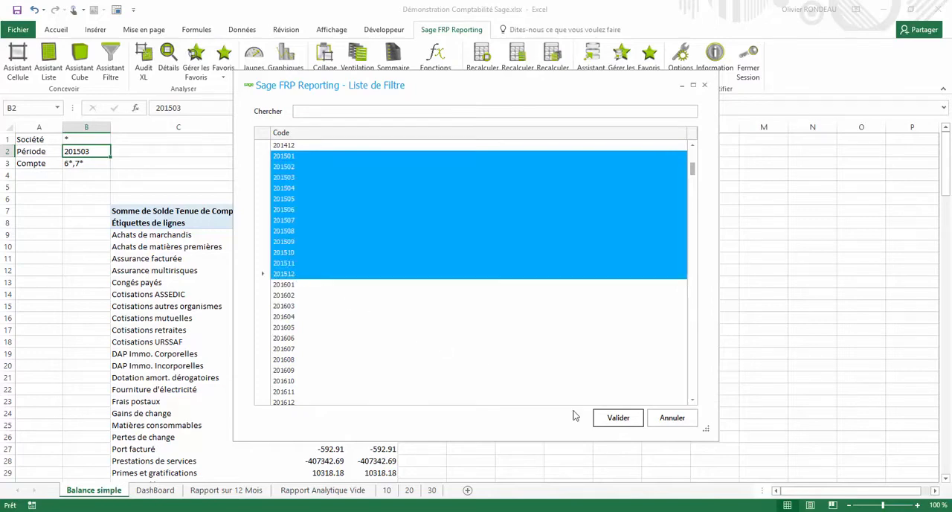
click(617, 417)
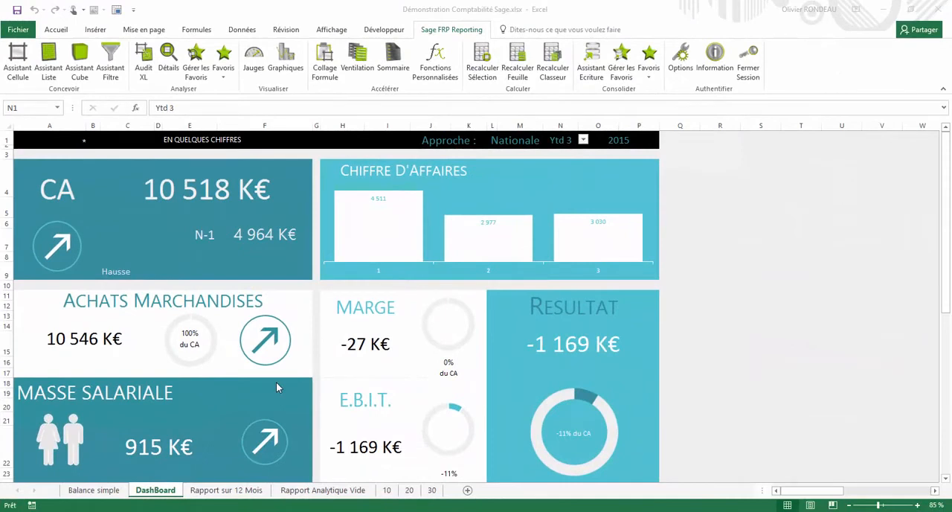
Set the DashBoard sheet's period selector in N1 to Ytd 10
click(195, 192)
click(563, 140)
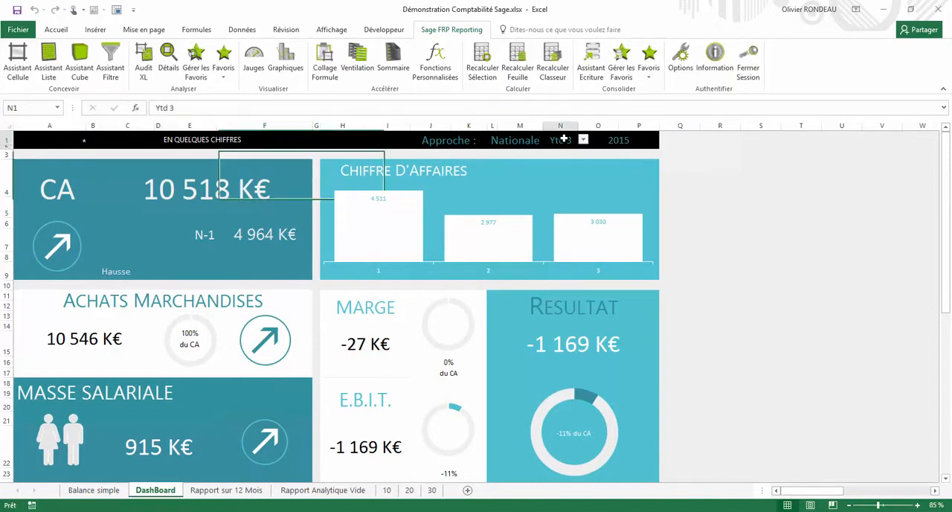
click(584, 141)
click(566, 190)
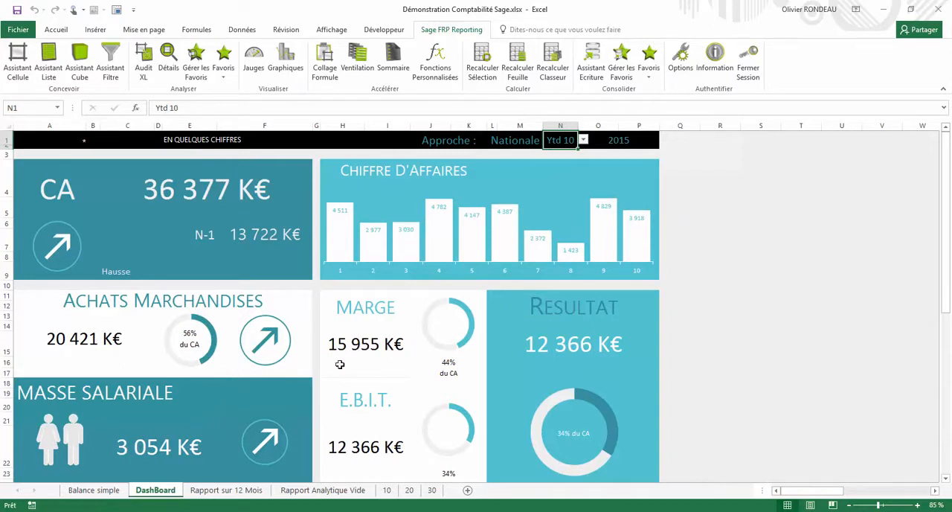
Open the Rapport sur 12 Mois sheet and review its account codes from row 10 down to the Résultat line
click(227, 490)
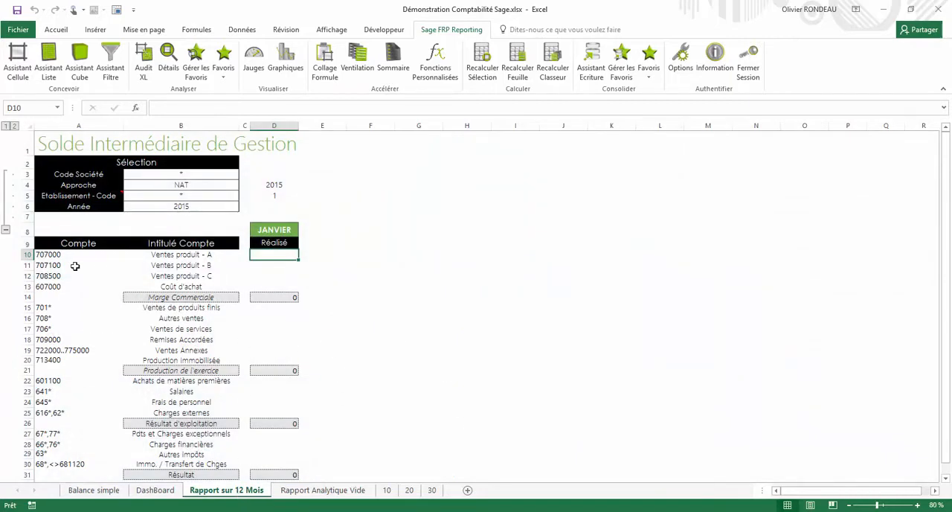
click(54, 255)
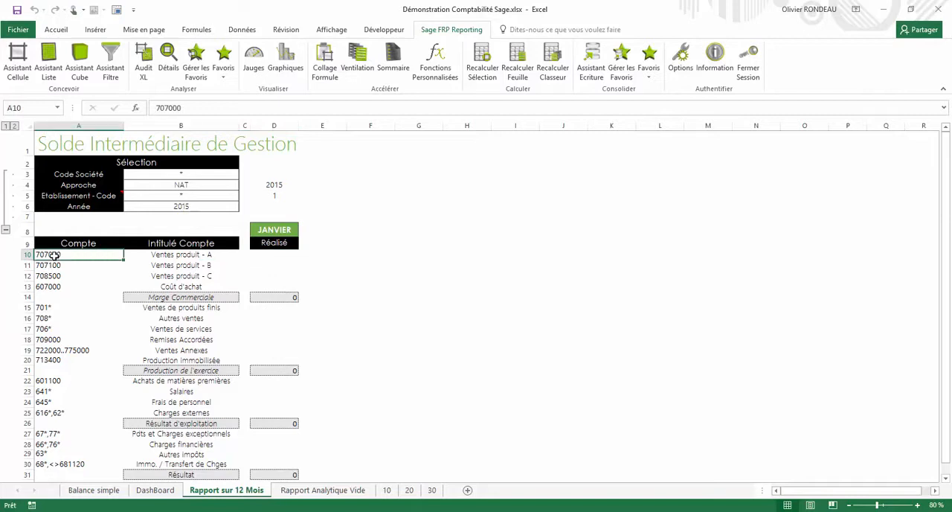
click(193, 472)
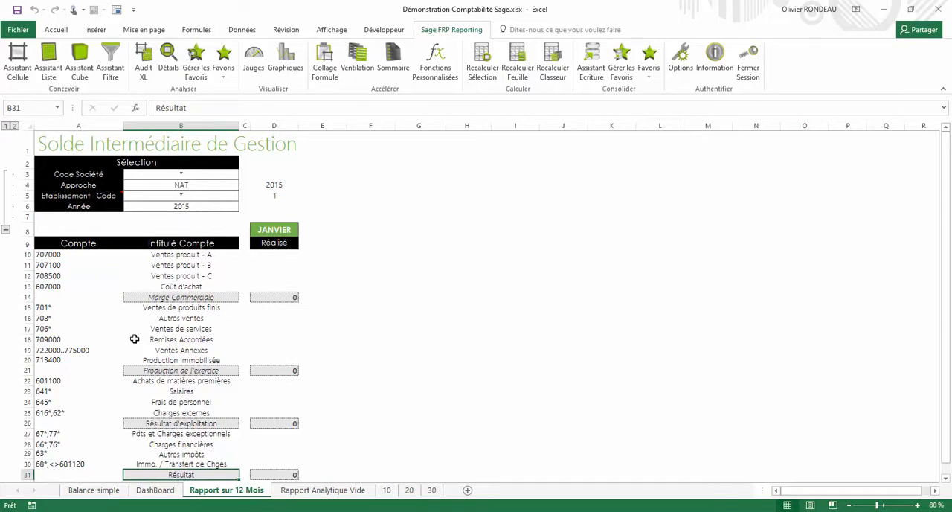
click(57, 255)
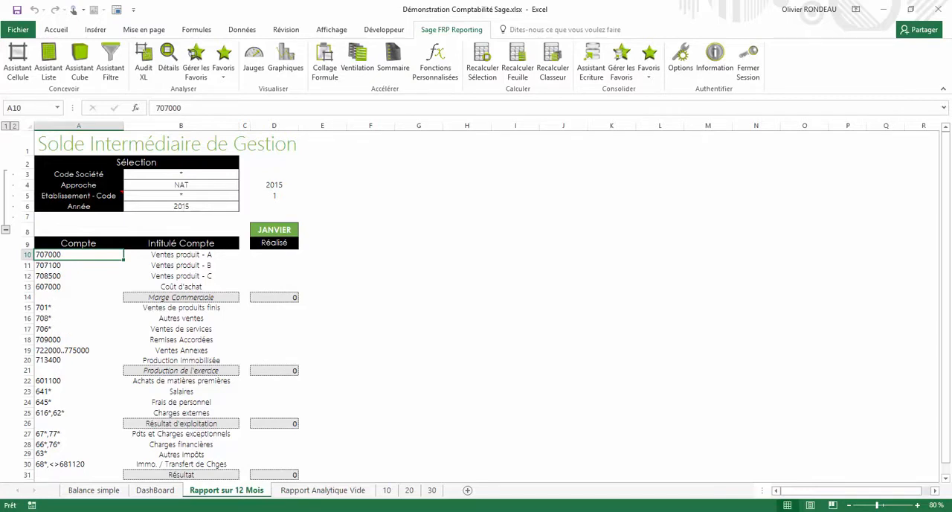
click(78, 464)
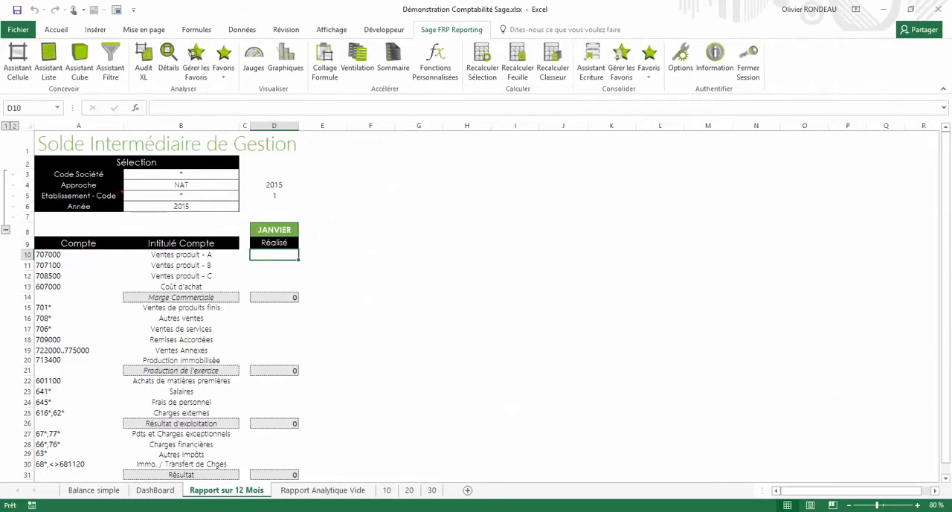
Start a cell formula in D10 with Assistant Cellule, using the Balance Générale model from the Sage 1000 Comptabilité connector
click(17, 60)
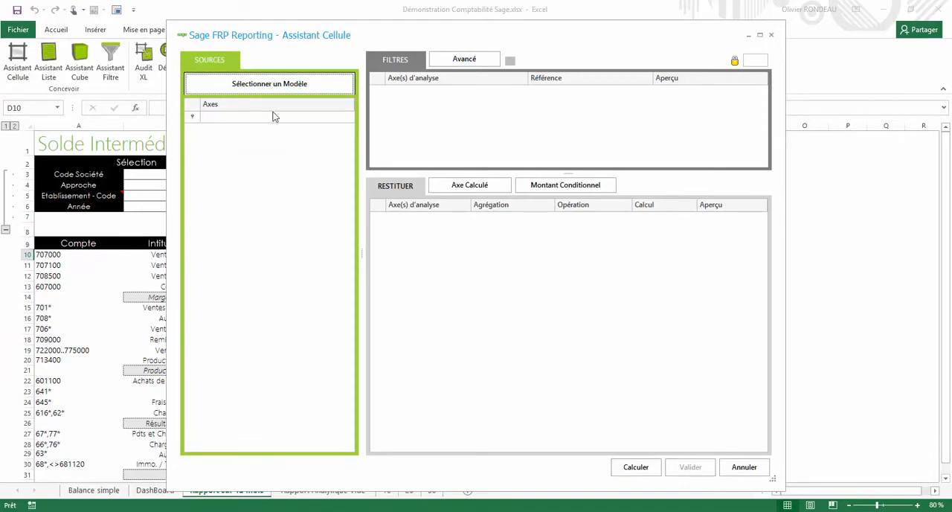
click(266, 84)
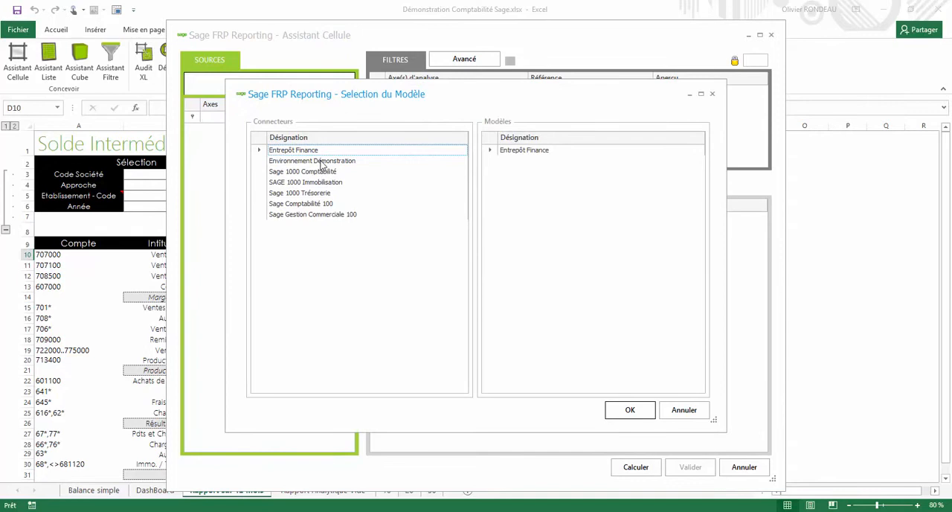
click(322, 172)
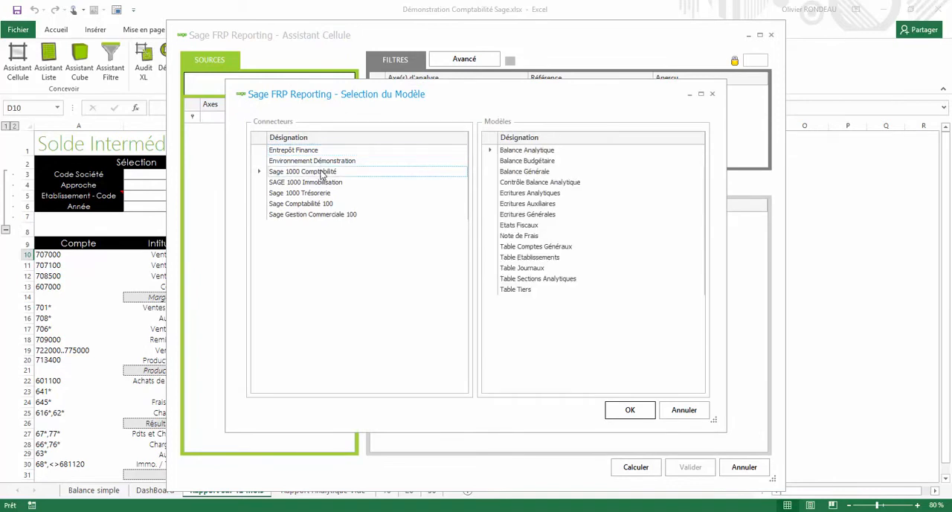
click(527, 171)
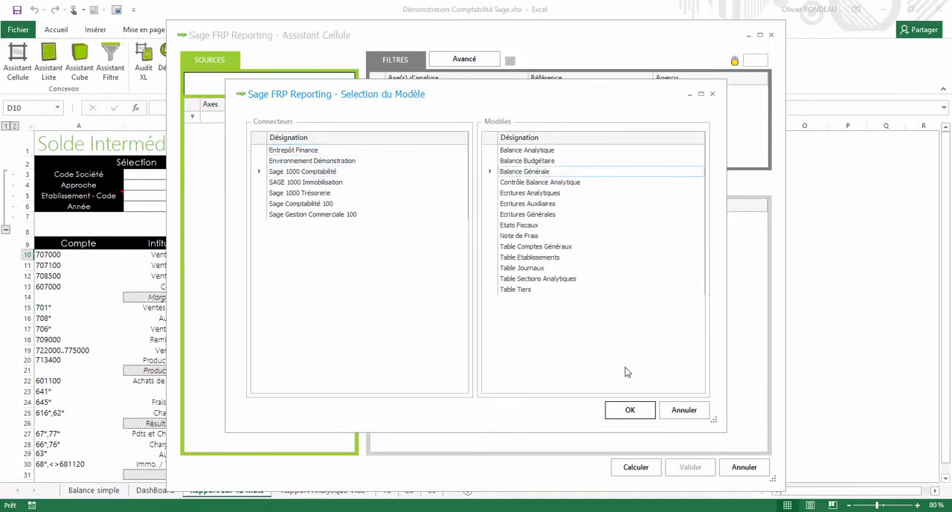
click(629, 410)
Link the Société - Code filter to cell B3 and the Approche Comptable - Code filter to cell B4
click(458, 115)
drag(467, 60, 567, 55)
click(219, 175)
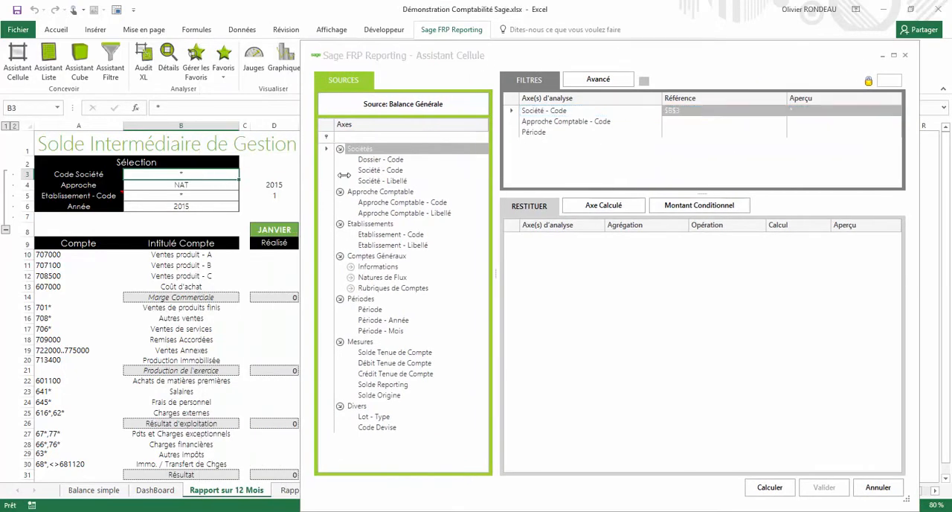
click(563, 122)
click(177, 187)
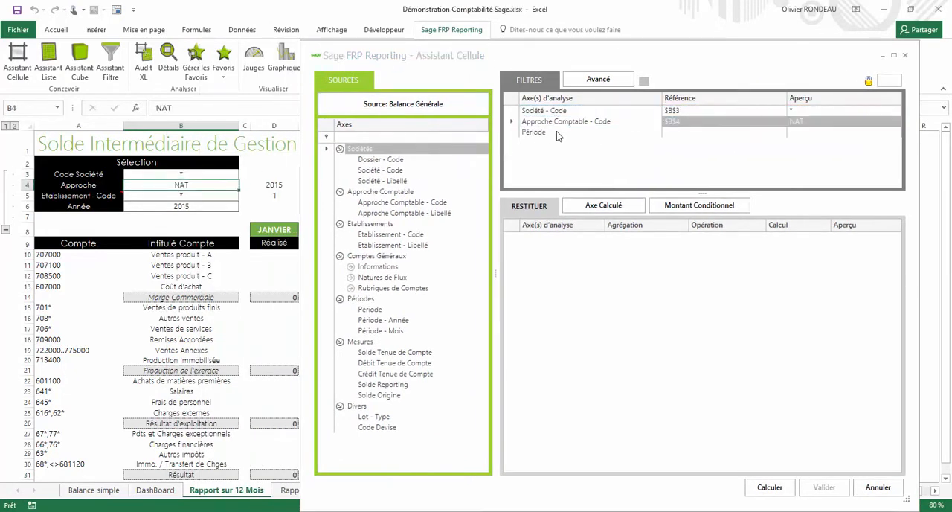
Replace the Période filter with Période - Année linked to D$4 and Période - Mois linked to D$5
click(556, 131)
drag(556, 131, 407, 267)
drag(383, 321, 542, 169)
click(267, 186)
drag(381, 331, 543, 152)
click(275, 200)
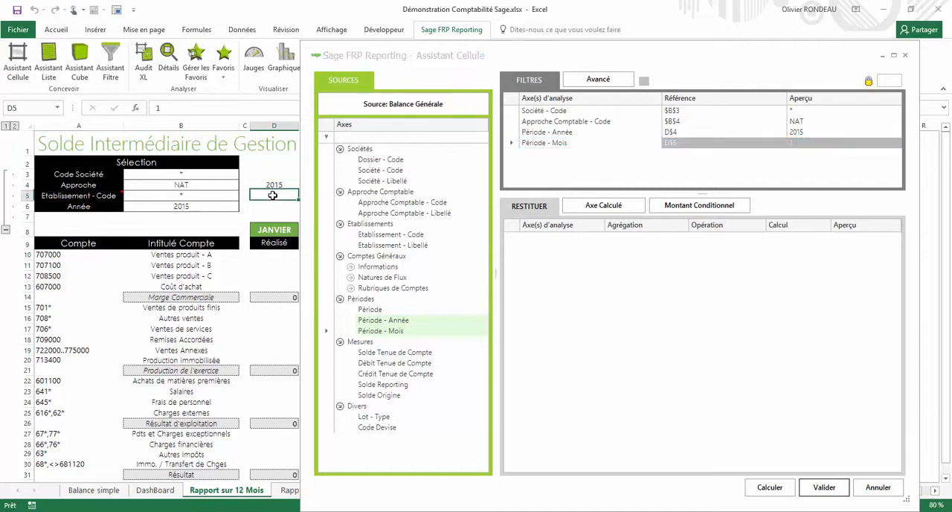
Link the Etablissement - Code filter to $B$5 and add a Compte Général - Code filter linked to $A10
click(189, 196)
click(350, 266)
drag(405, 276, 550, 164)
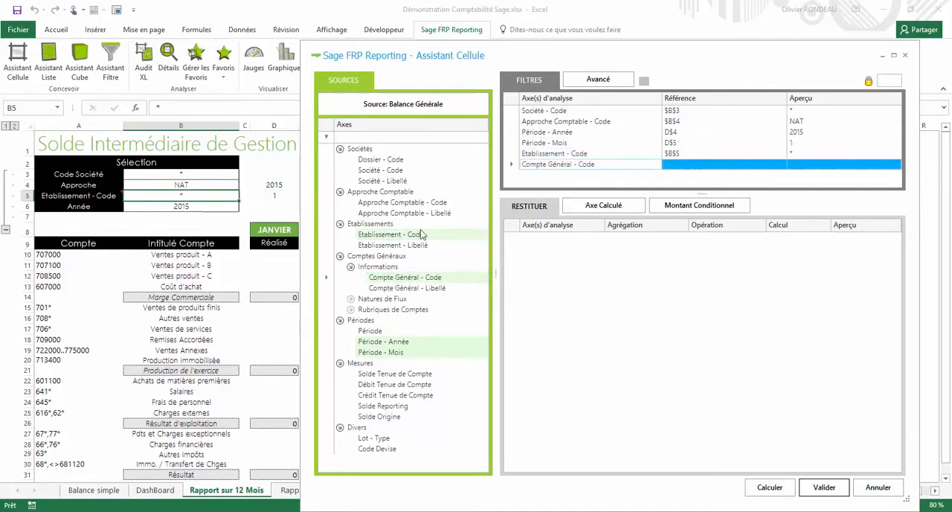
click(58, 256)
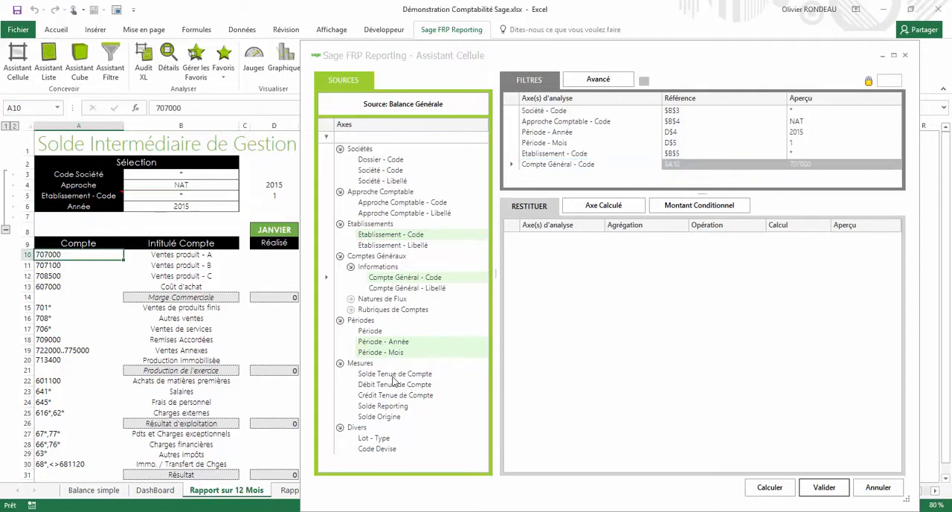
Return the sum of Solde Tenue de Compte multiplied by -1, calculate it and validate the formula into D10
drag(393, 378, 626, 296)
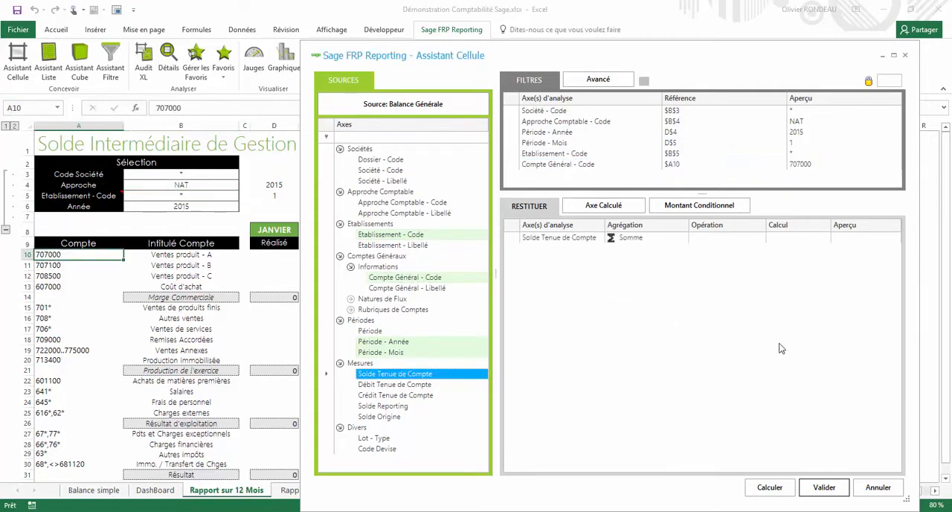
click(773, 487)
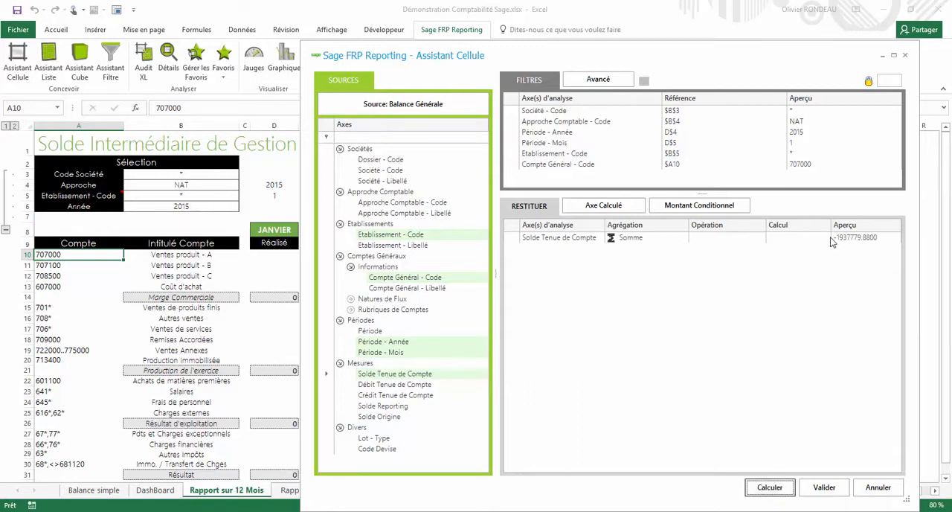
click(738, 240)
click(717, 267)
click(784, 238)
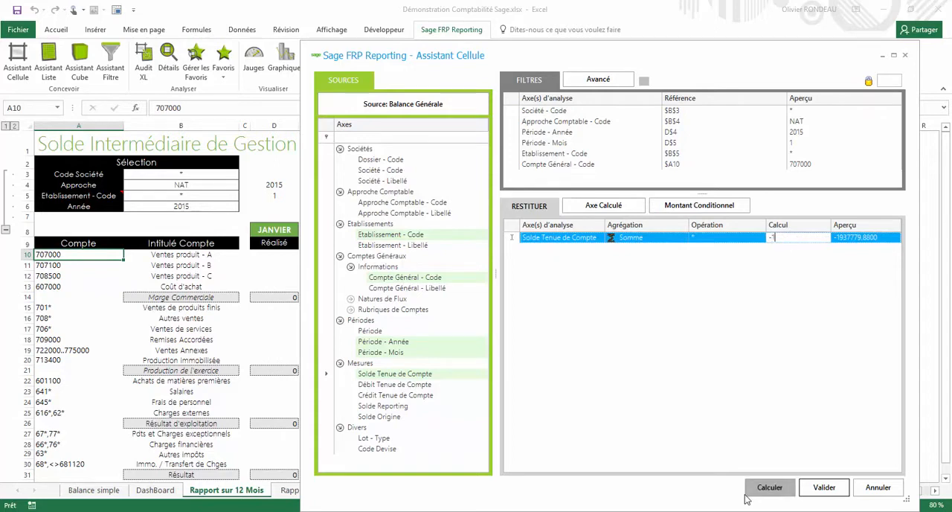
click(770, 487)
click(822, 487)
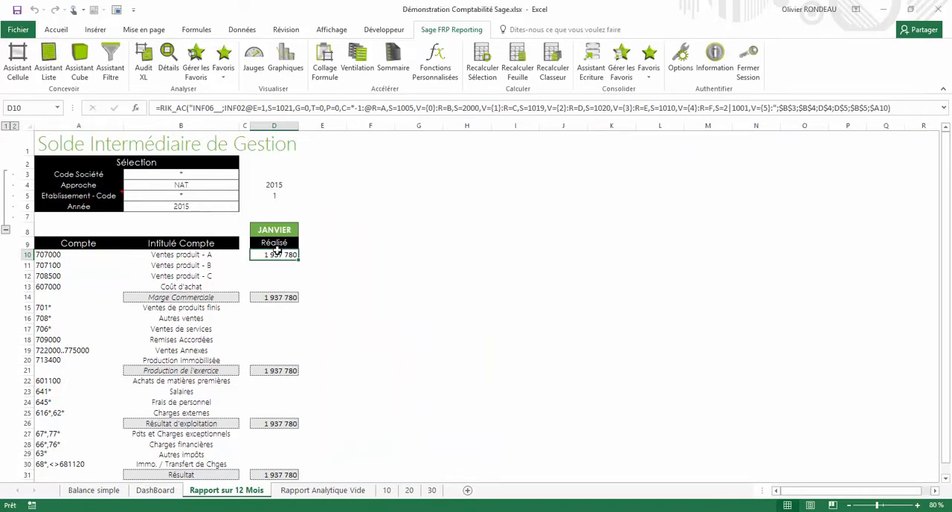
Run a Détails drill-down on D10 with Pièce - Numéro, Pièce - Libellé and the document date as rows
click(169, 67)
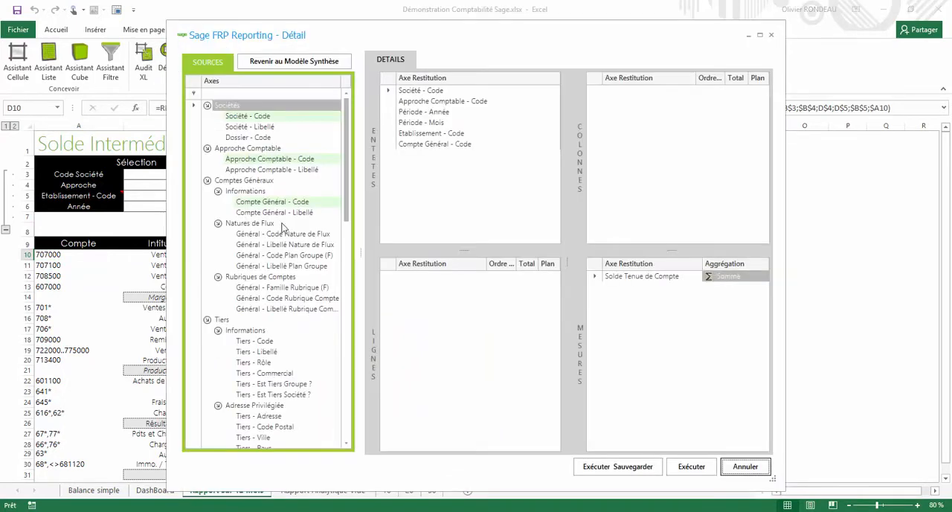
click(207, 180)
click(207, 192)
click(217, 405)
drag(253, 340, 446, 342)
drag(276, 364, 466, 382)
click(693, 466)
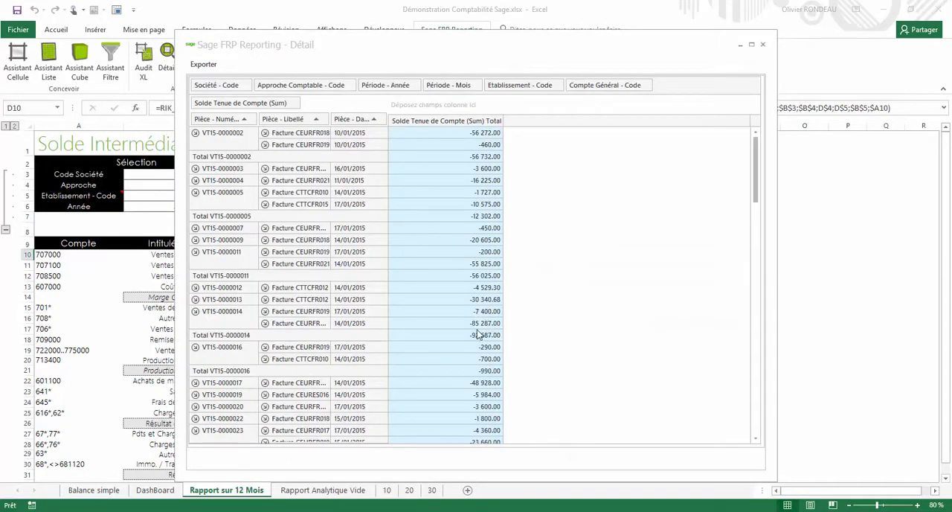
Group the drill-down rows by Société - Code, collapse all groups to check the company totals, and close the detail
drag(217, 85, 207, 120)
right_click(214, 132)
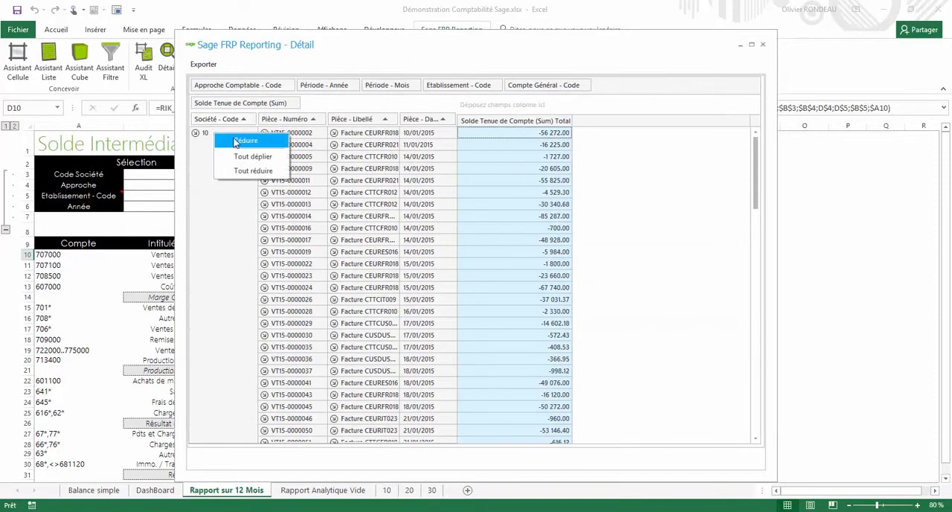
click(250, 172)
click(529, 169)
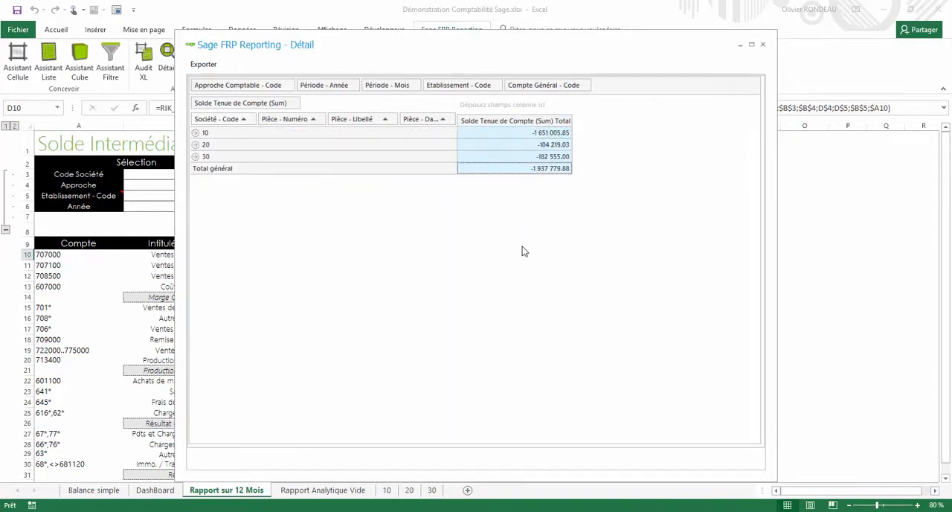
click(762, 47)
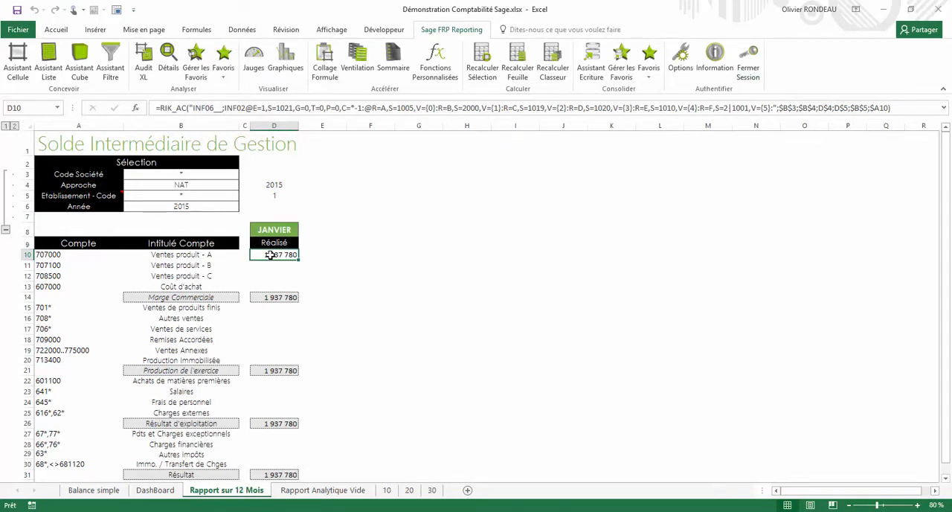
Paste D10's formula down to D31 with Collage Formule and fill D4:D31 across through the December column
key(ctrl+c)
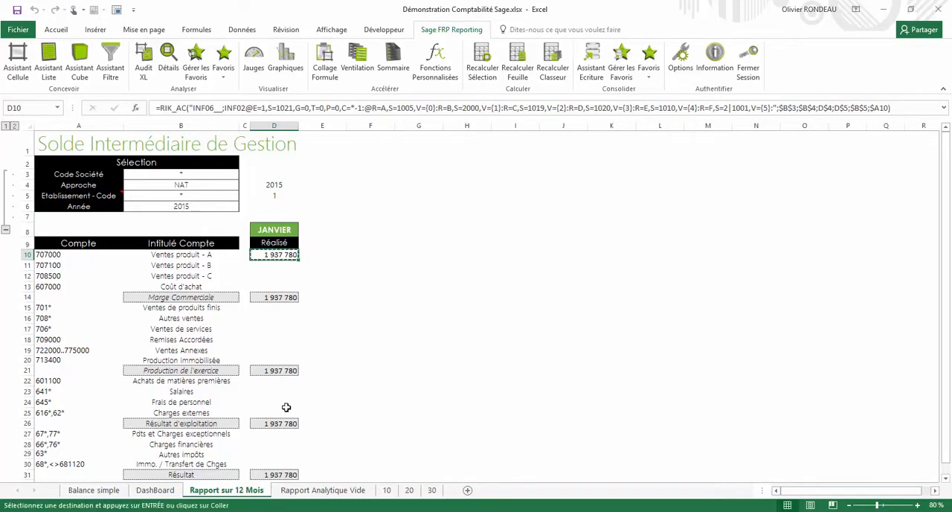
shift+click(281, 473)
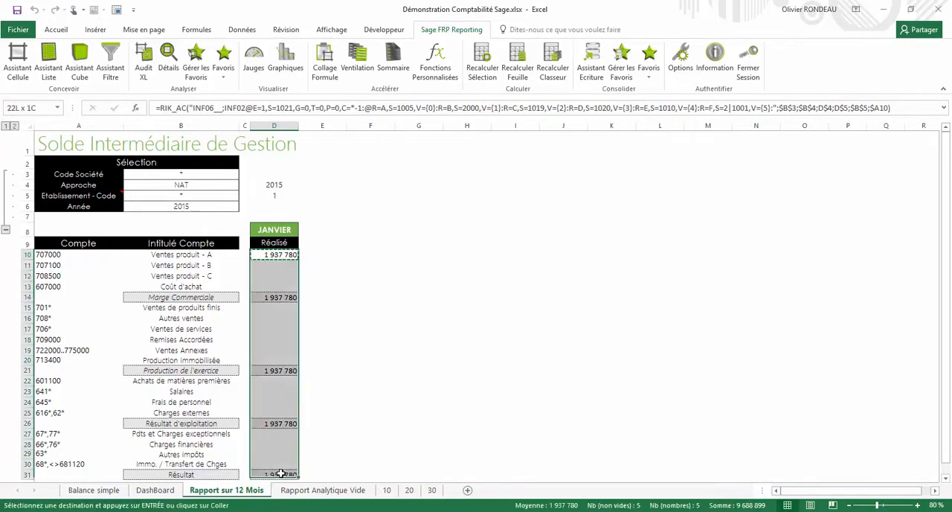
click(333, 76)
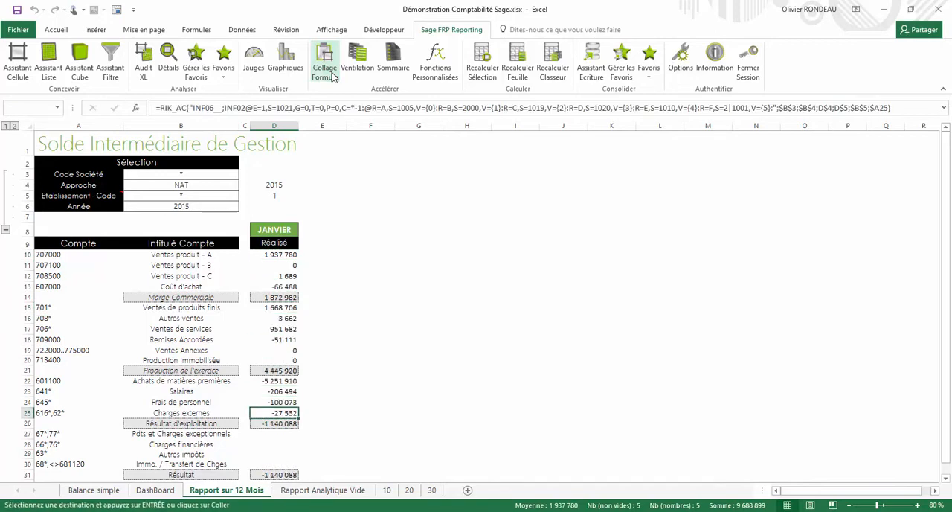
drag(274, 184, 835, 435)
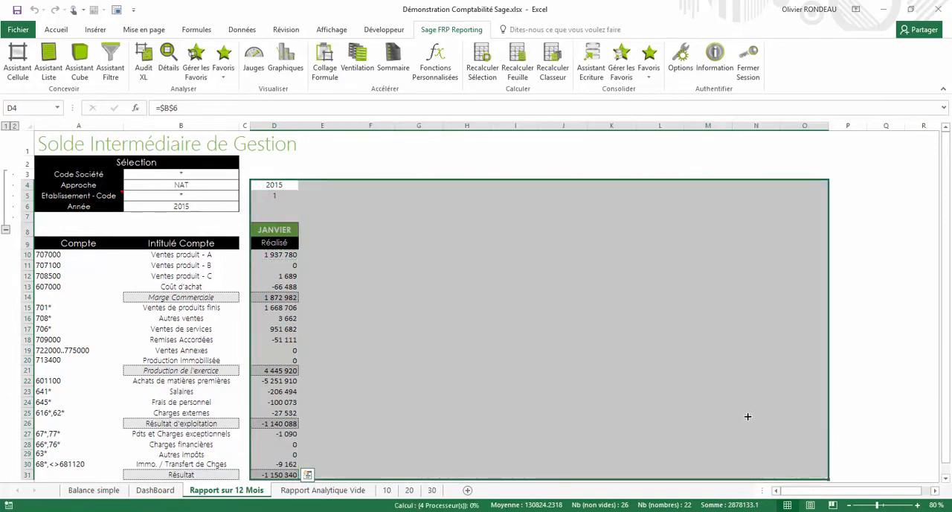
click(287, 265)
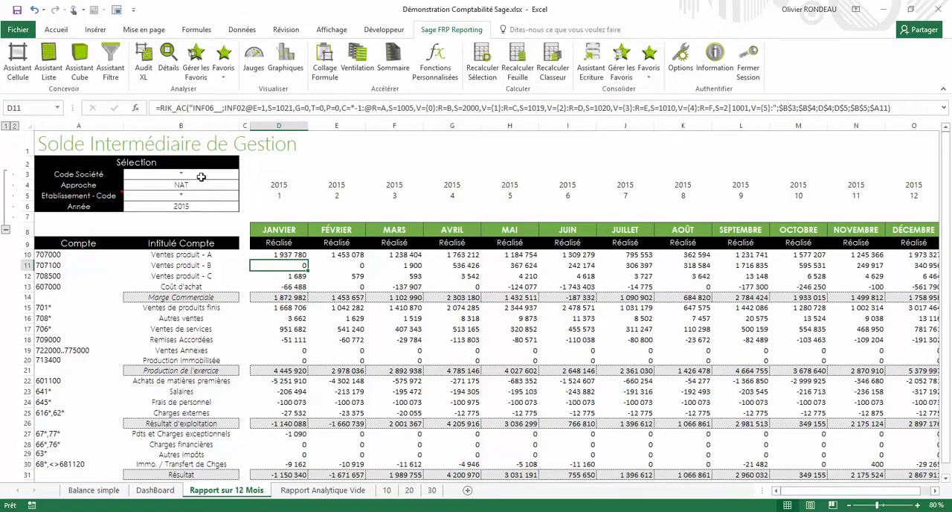
Set the report's Code Société filter in B3 to 20, BIKE CITY
click(184, 173)
double_click(184, 173)
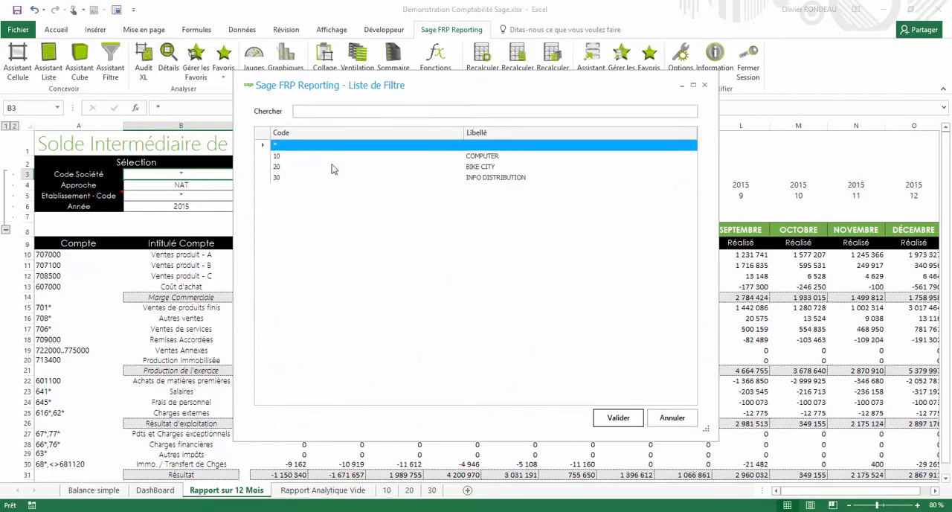
click(313, 166)
click(618, 418)
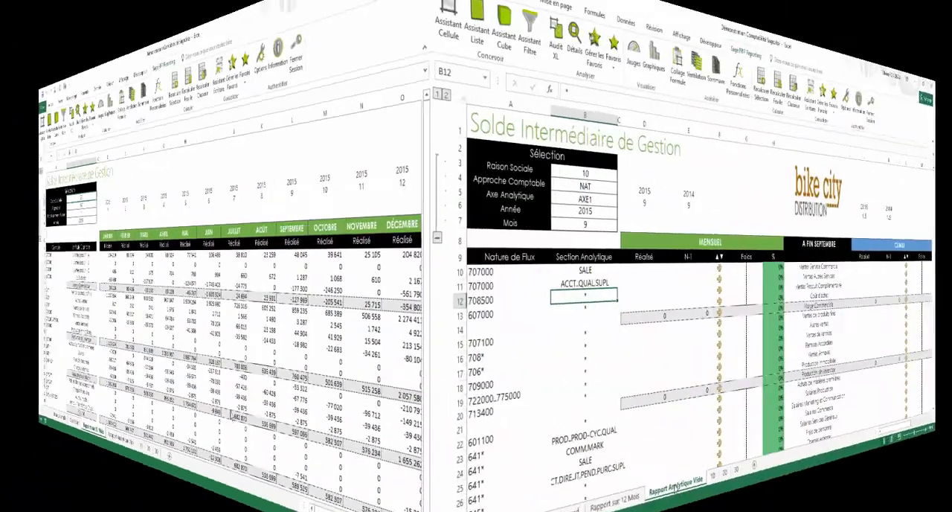
On the Rapport Analytique Vide sheet, start a cell formula in D10 using the Sage 1000 Comptabilité Balance Analytique model
click(320, 491)
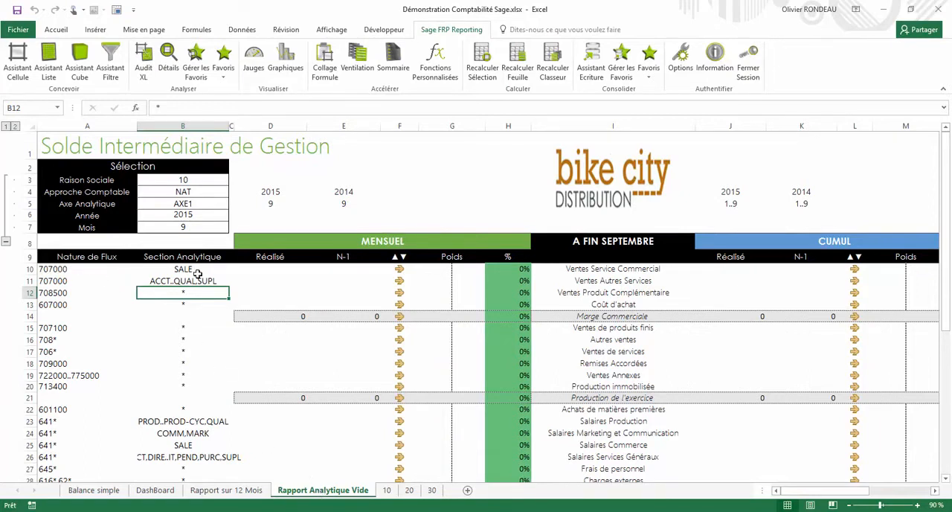
click(272, 268)
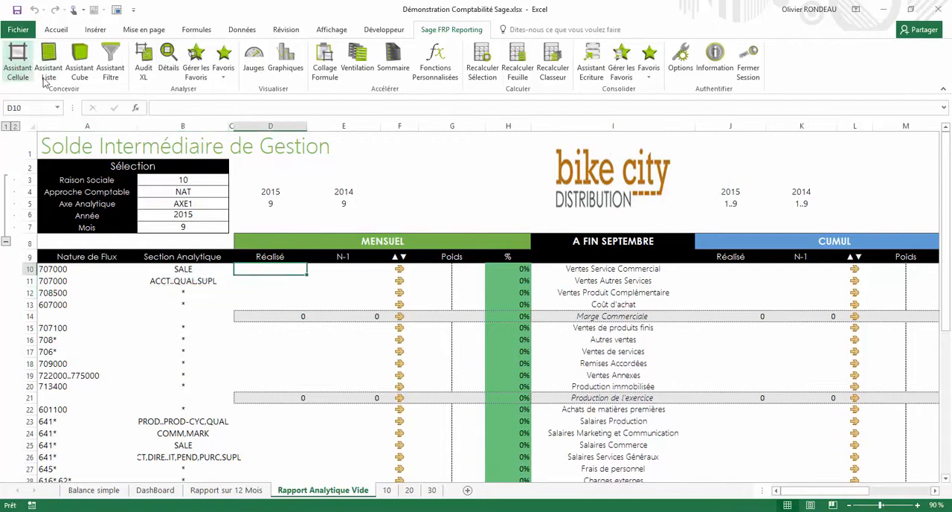
click(17, 59)
click(269, 84)
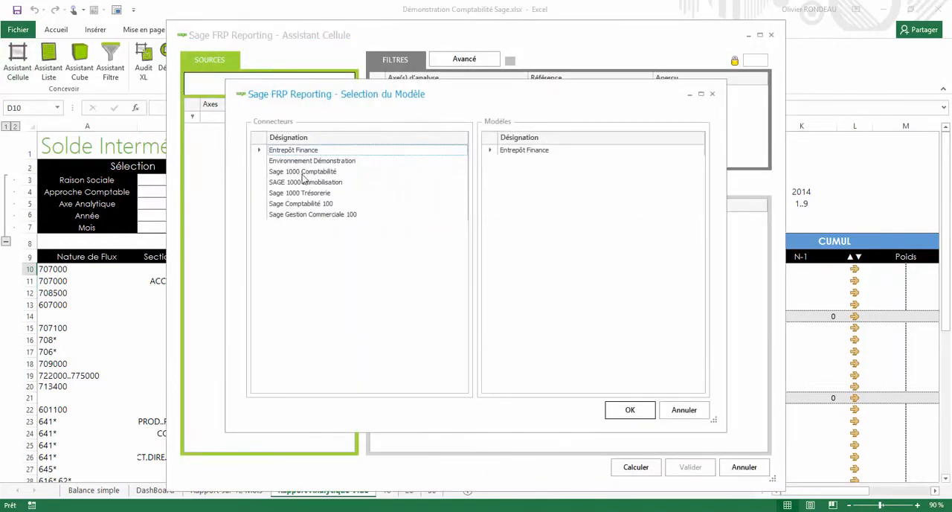
click(302, 172)
click(541, 151)
click(629, 410)
Link the Société - Code, Approche Comptable - Code and added Axe Analytique - Code filters to B3, B4 and B5
drag(418, 41, 615, 73)
click(644, 122)
click(187, 179)
click(190, 191)
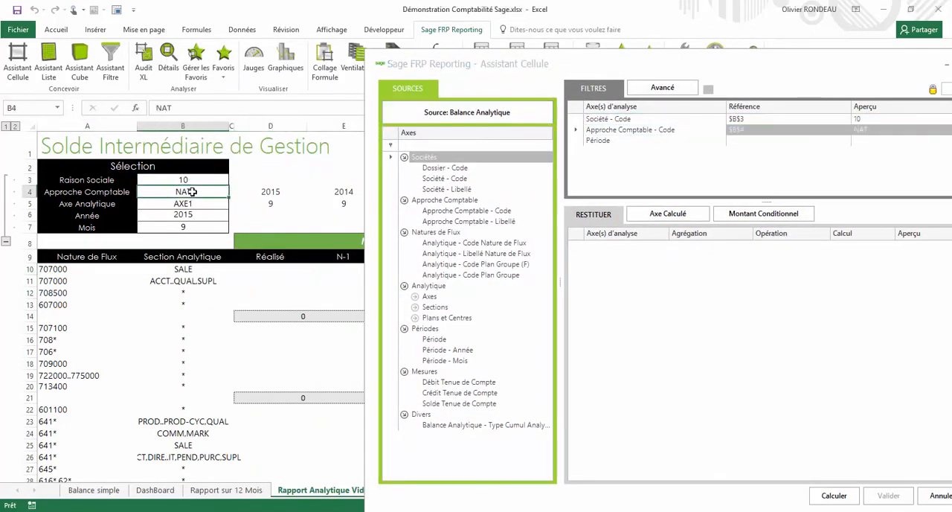
click(417, 296)
drag(454, 308, 646, 169)
click(184, 202)
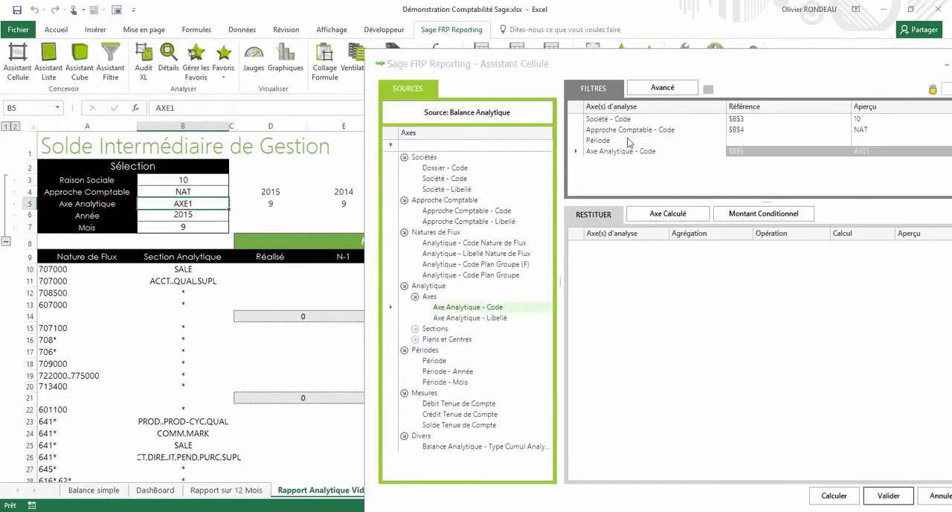
Add the Période - Année and Période - Mois filters and link them to D$4 and D$5
drag(446, 371, 632, 176)
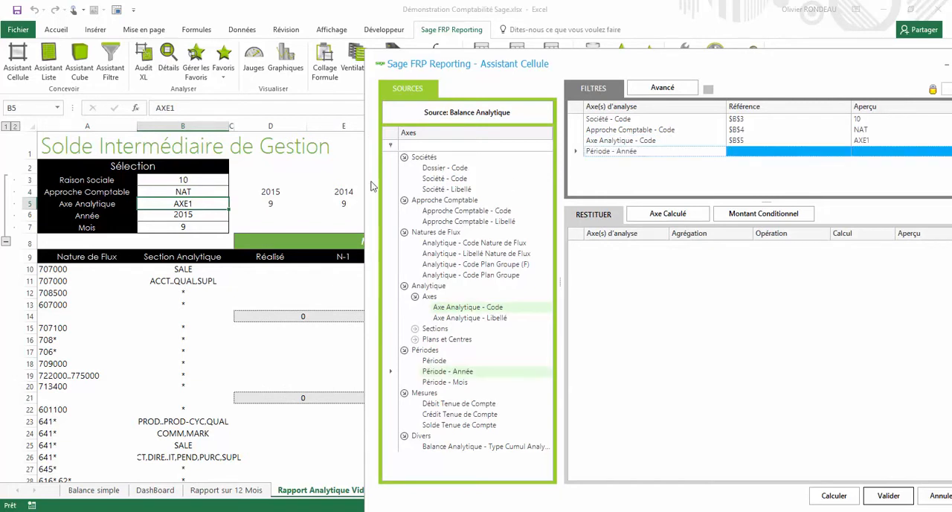
click(281, 195)
drag(445, 382, 631, 162)
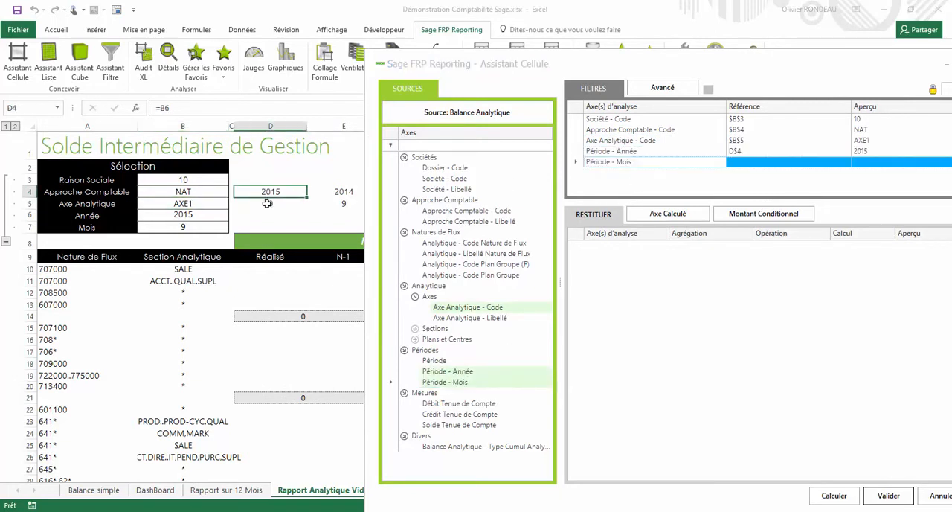
click(270, 203)
Add the Analytique - Code Nature de Flux and Sections Analytiques - Code filters, linked to $A10 and $B10
drag(474, 242, 632, 173)
click(59, 272)
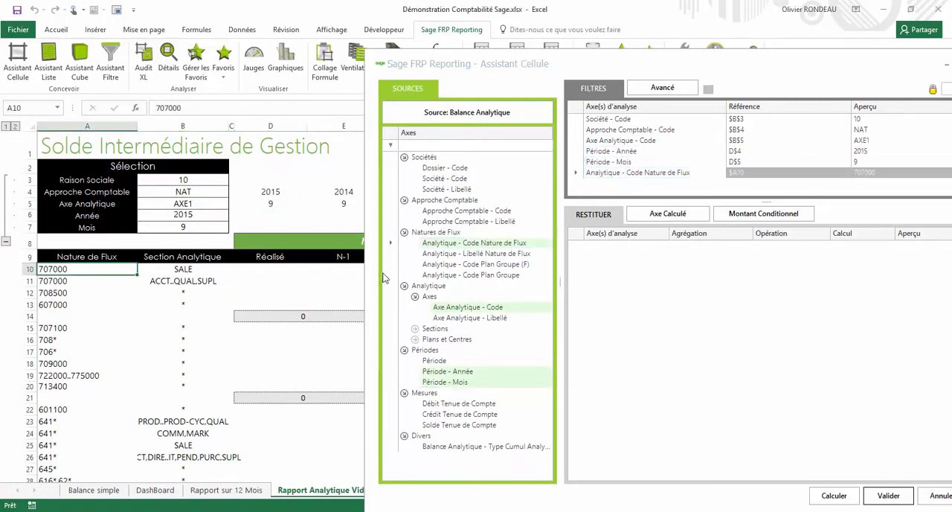
click(415, 328)
drag(451, 339, 633, 182)
click(188, 270)
Return the sum of Solde Tenue de Compte multiplied by -1, calculate it and validate the formula into D10
drag(459, 446, 649, 301)
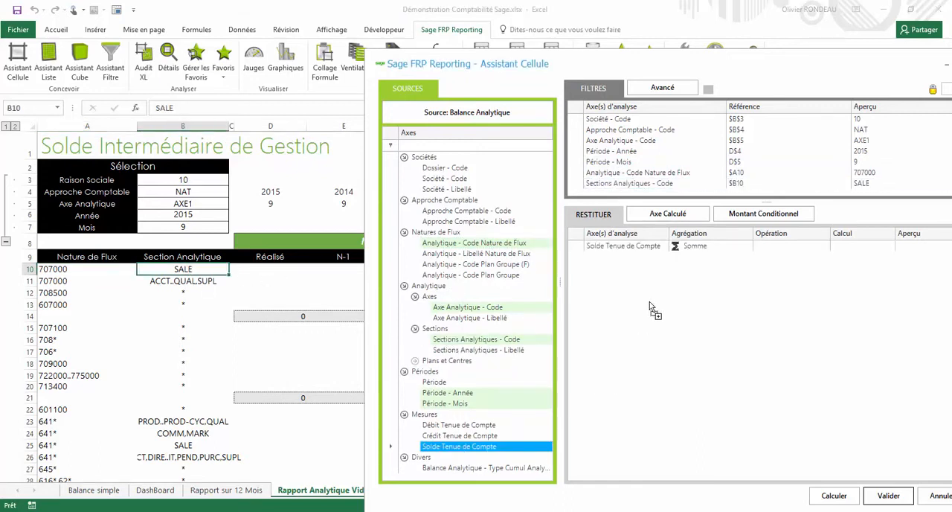
click(833, 496)
click(783, 248)
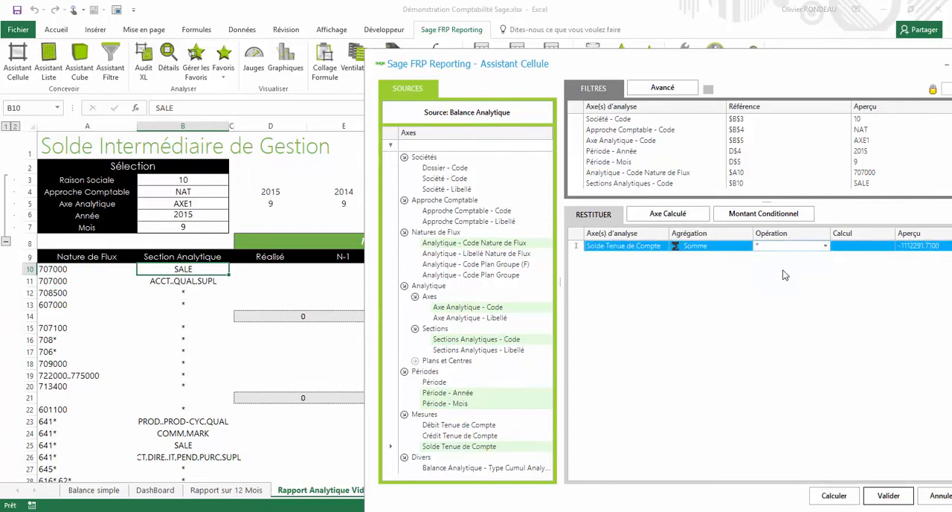
click(853, 246)
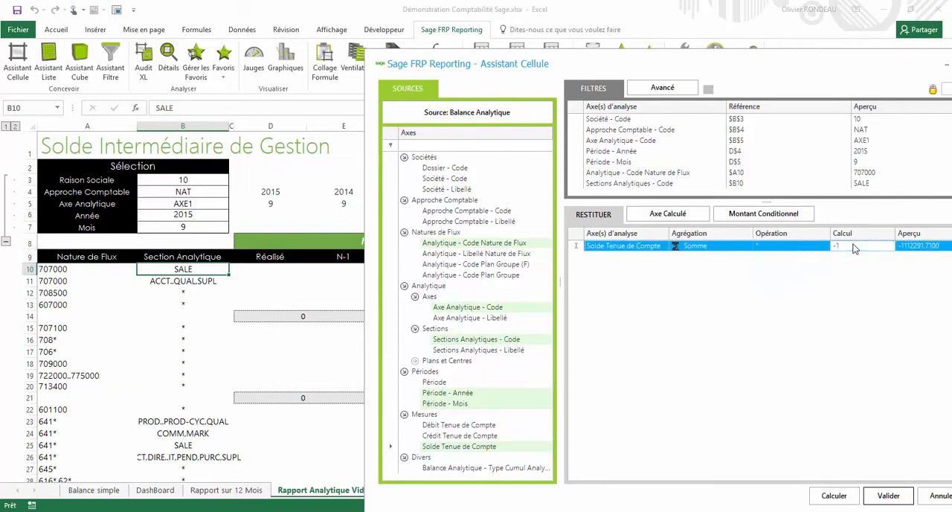
click(833, 495)
click(888, 495)
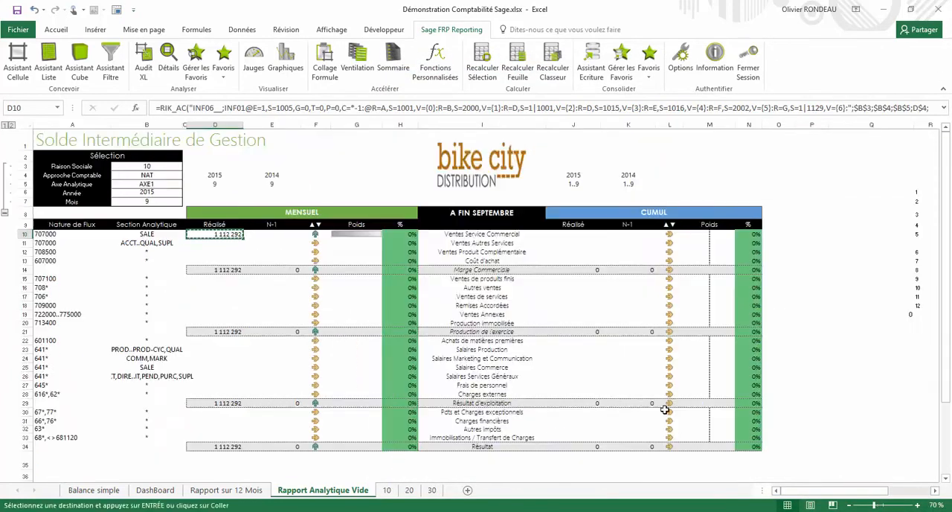
Paste D10's formula through the report down to K33 with Collage Formule and set the Mois filter in B7 to 10
shift+click(661, 436)
click(325, 62)
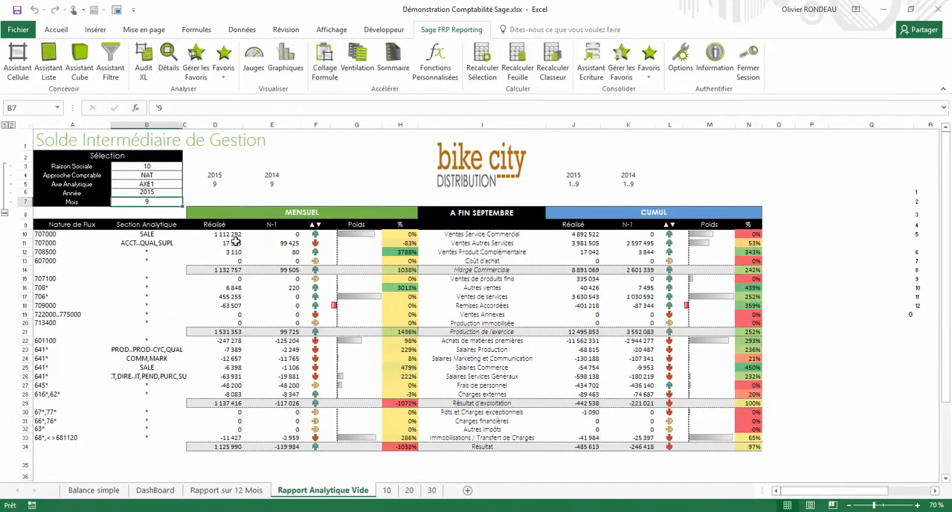
text(10)
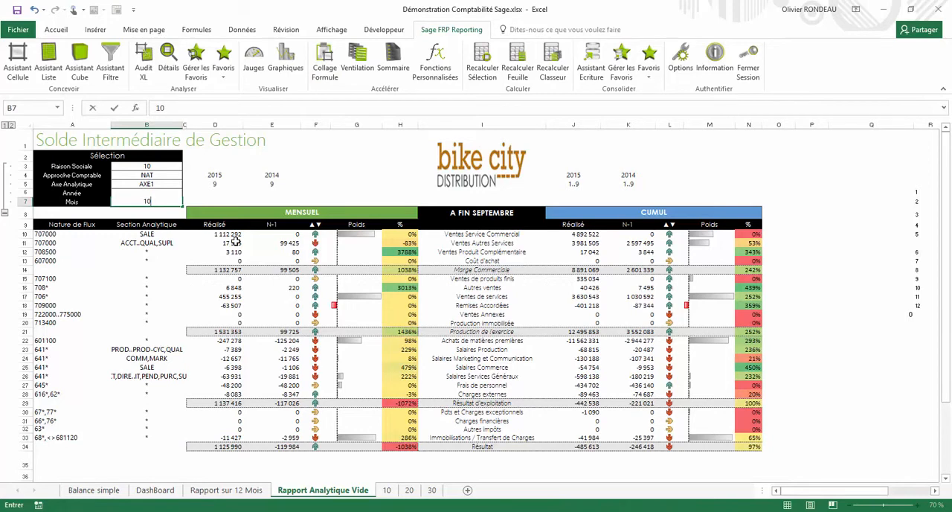
key(Return)
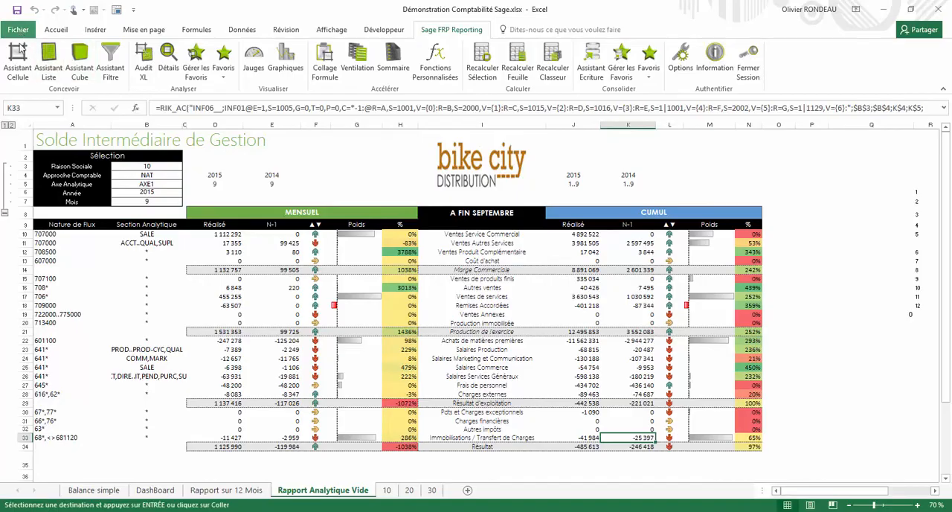
Save the workbook to the Sage FRP Reporting library's Finance folder as Démonstration Comptabilité.xlsx
click(21, 35)
click(26, 83)
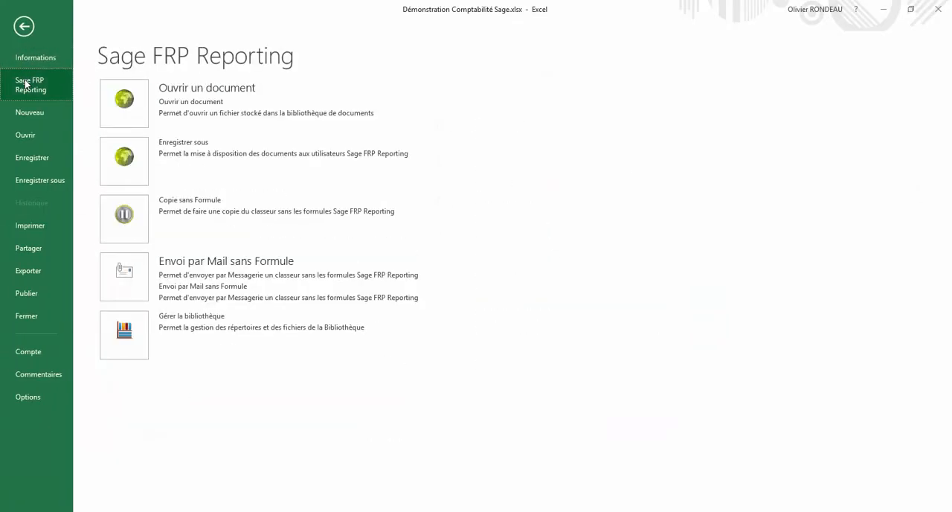
click(112, 154)
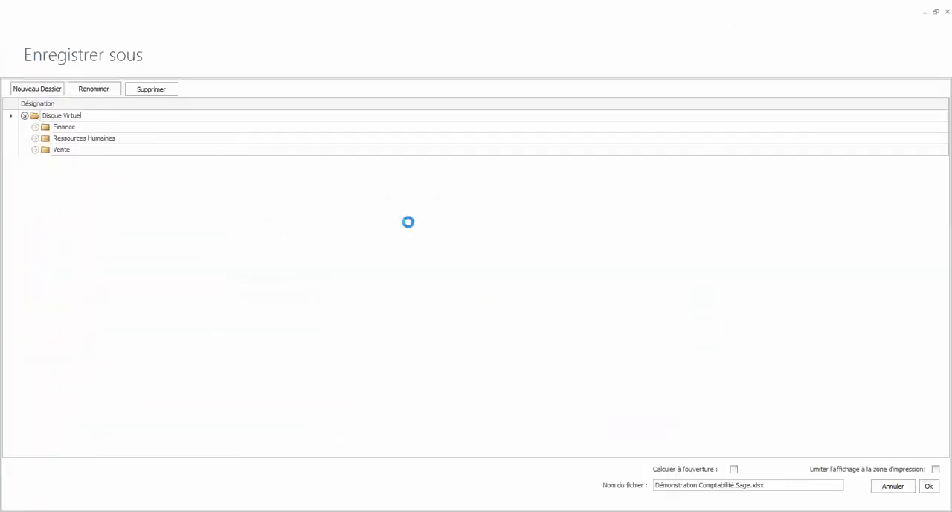
click(47, 127)
click(36, 127)
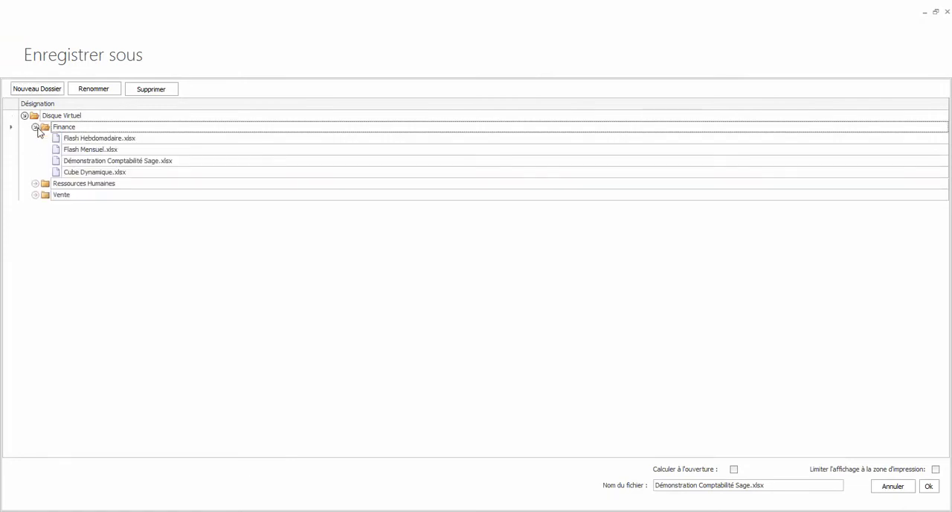
drag(752, 484, 736, 485)
key(BackSpace)
click(927, 486)
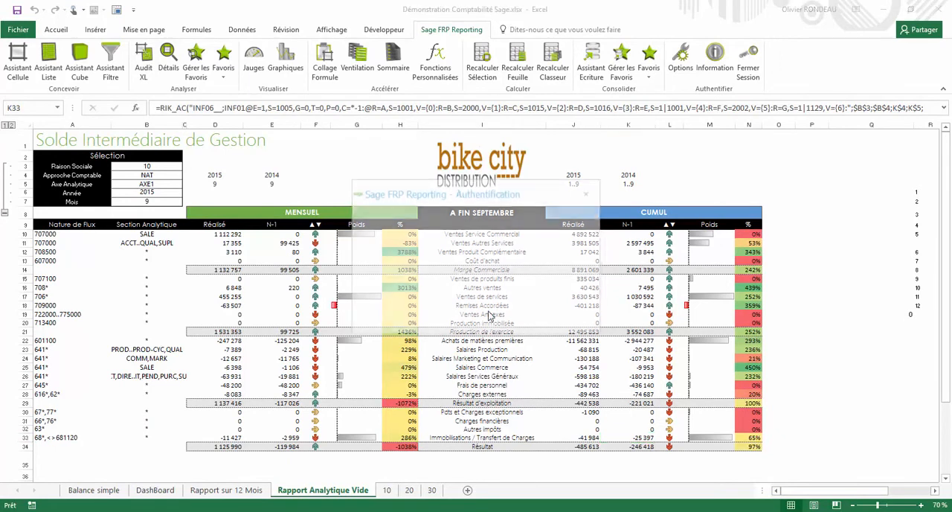
Sign in to Sage FRP Reporting Player with the account password and browse the Finance folder's documents
click(462, 265)
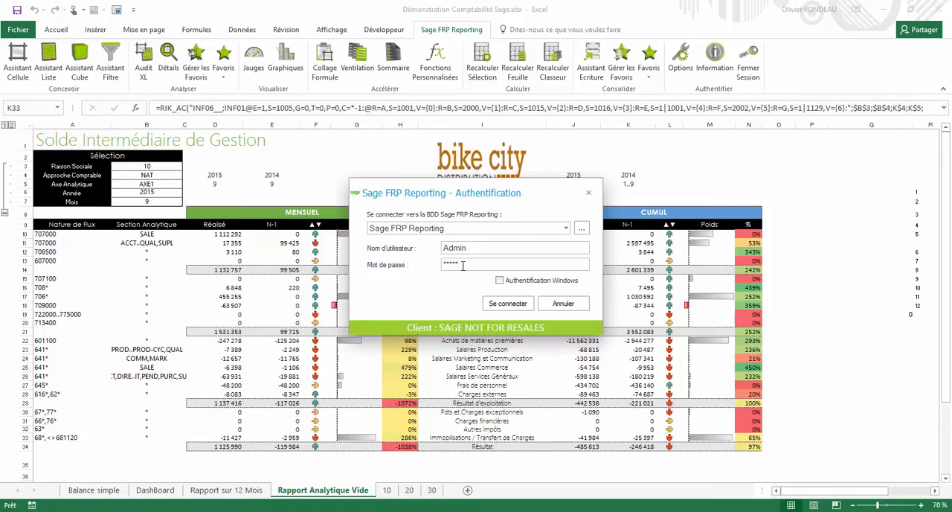
key(Return)
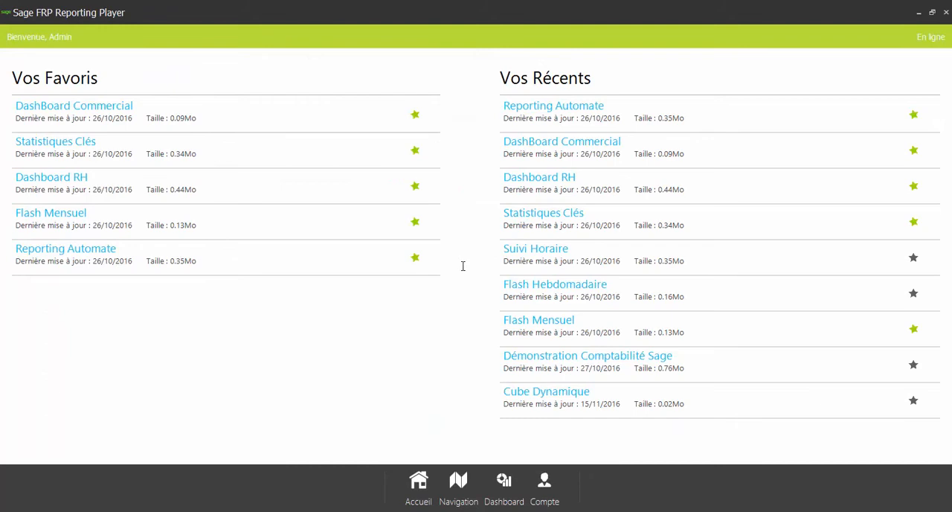
click(467, 485)
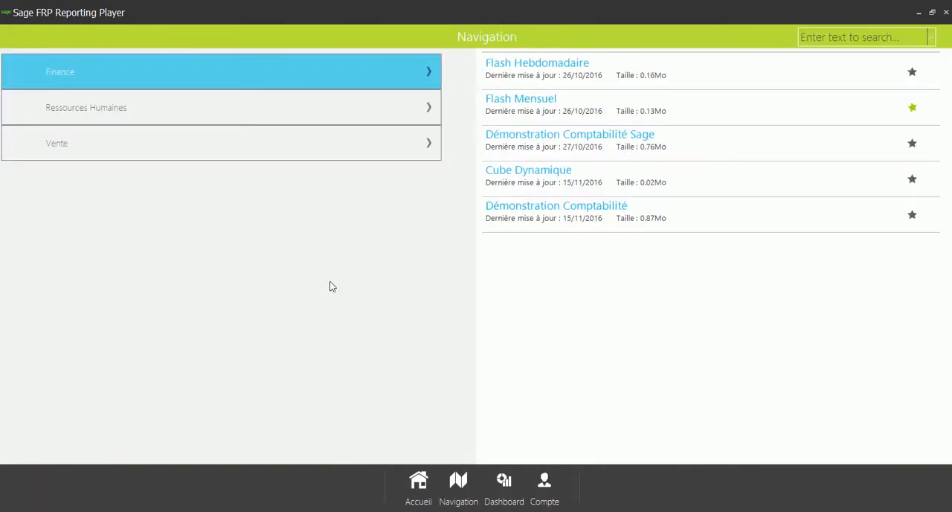
Open the Démonstration Comptabilité document and set the analytical report's Mois filter to 10
click(607, 224)
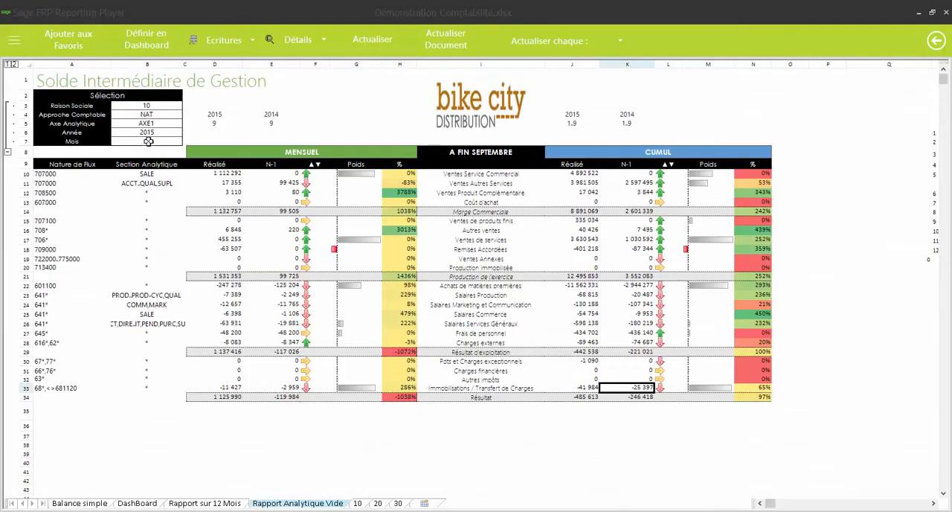
click(149, 141)
text(10)
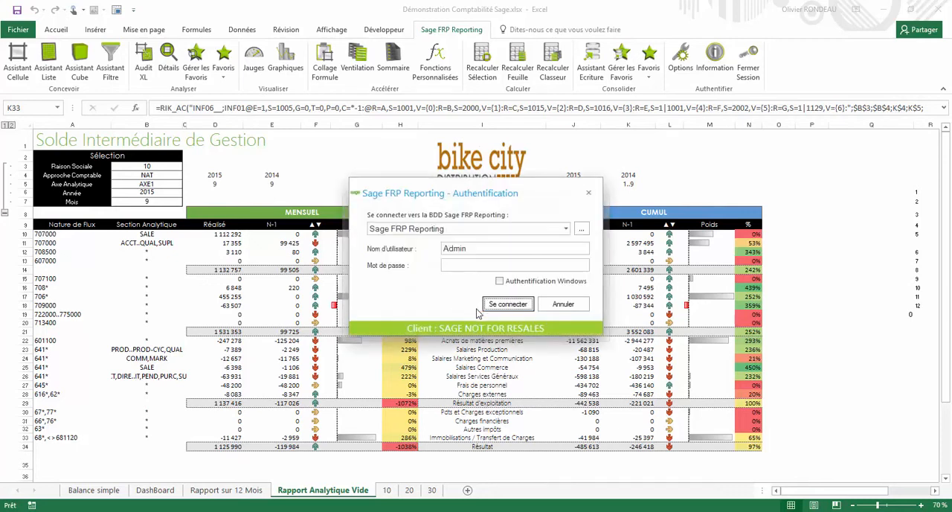
Sign in to the Sage FRP Reporting Automatiser module with the account password and open the Diffusion Agence action in Paramétrage
click(457, 265)
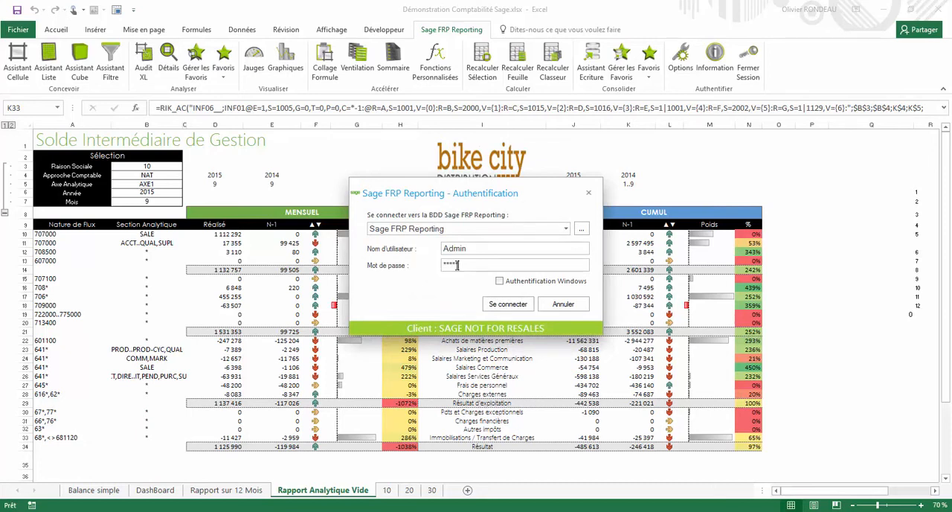
key(Return)
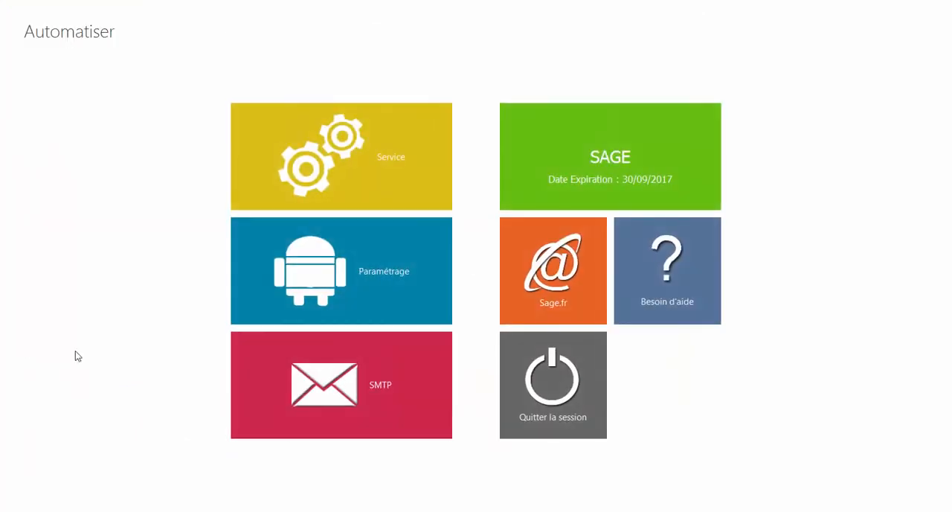
click(399, 296)
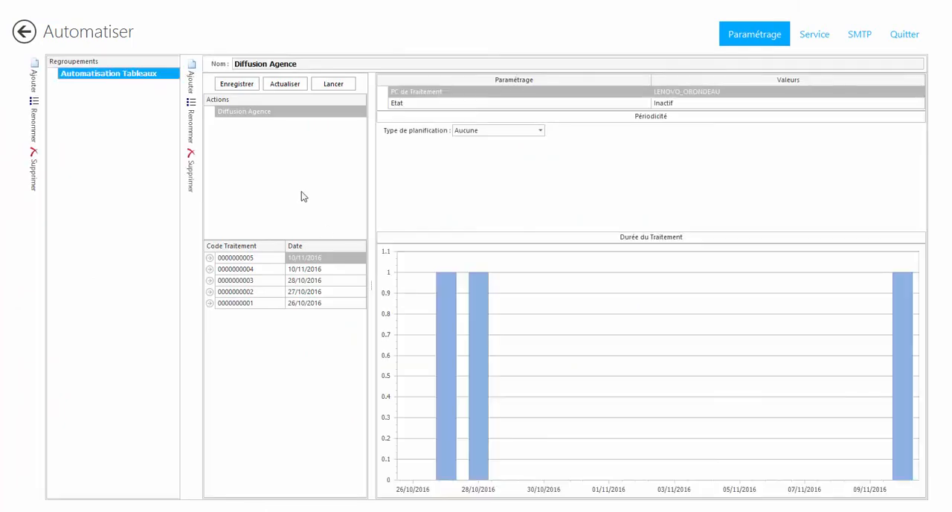
click(278, 113)
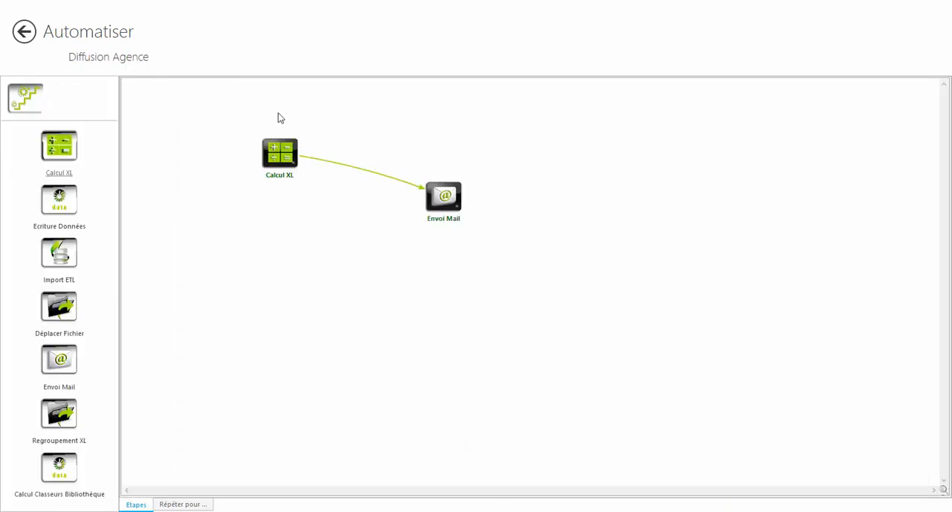
Examine the action's Répéter pour list, widening the societe and email columns, and return to its Etapes diagram
click(176, 505)
drag(213, 83, 244, 83)
drag(176, 83, 197, 84)
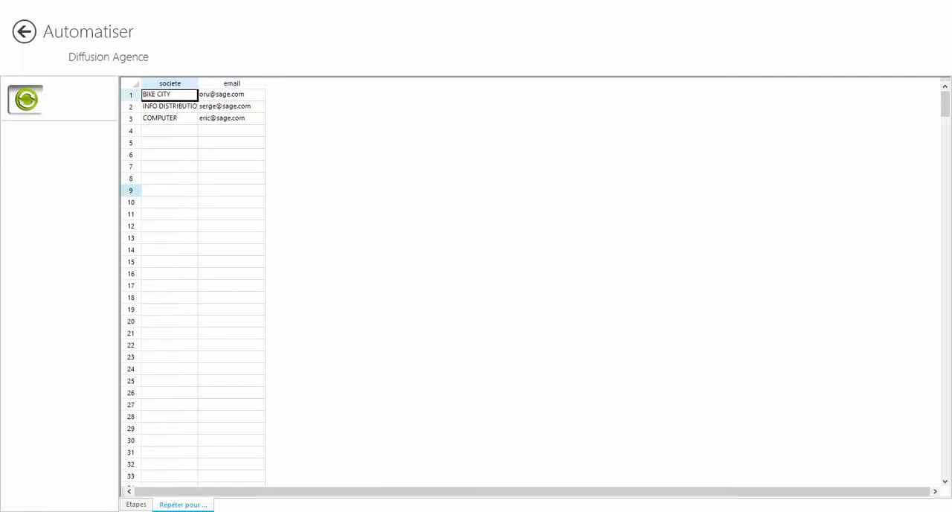
click(136, 504)
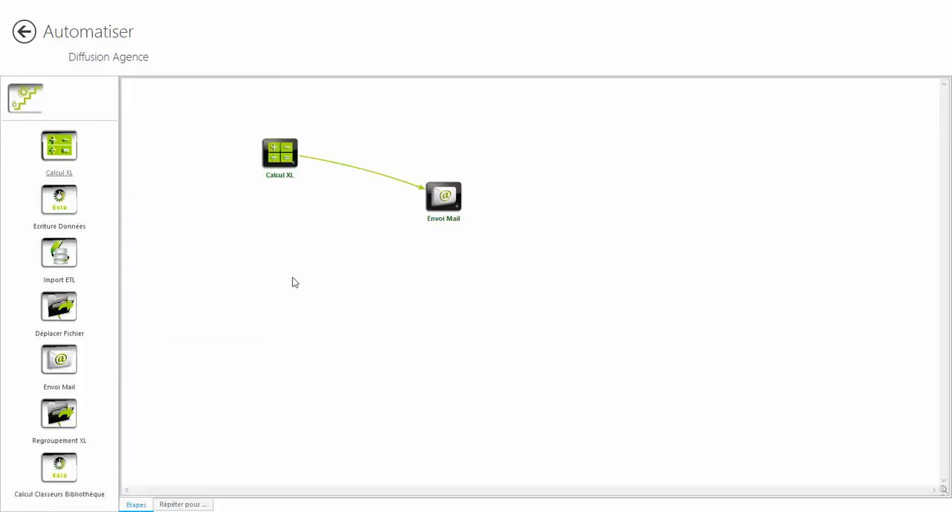
Examine the Calcul XL step's source file, calculation and PDF output settings, widening the dialog, and validate it
click(276, 157)
double_click(276, 157)
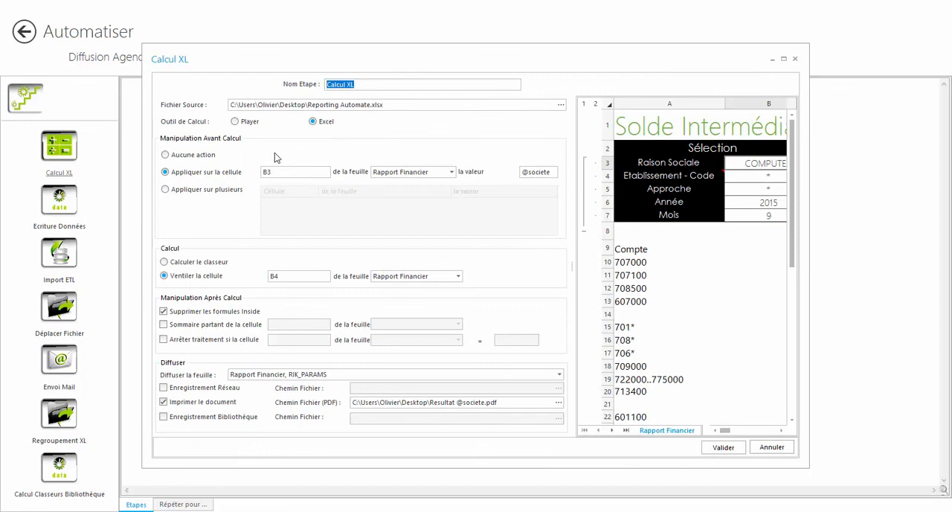
click(281, 176)
drag(803, 223, 904, 223)
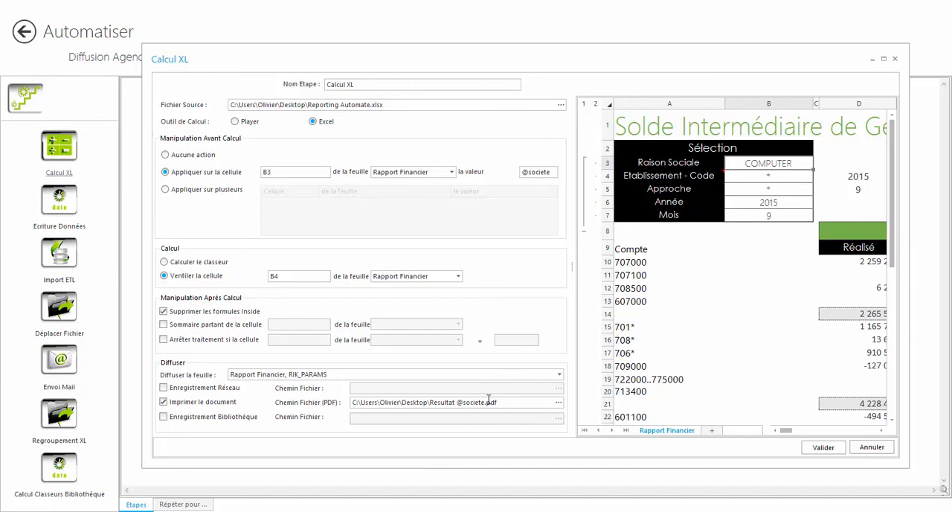
click(825, 447)
Examine the Envoi Mail step's recipients, subject, body and attachment settings and validate it
click(445, 201)
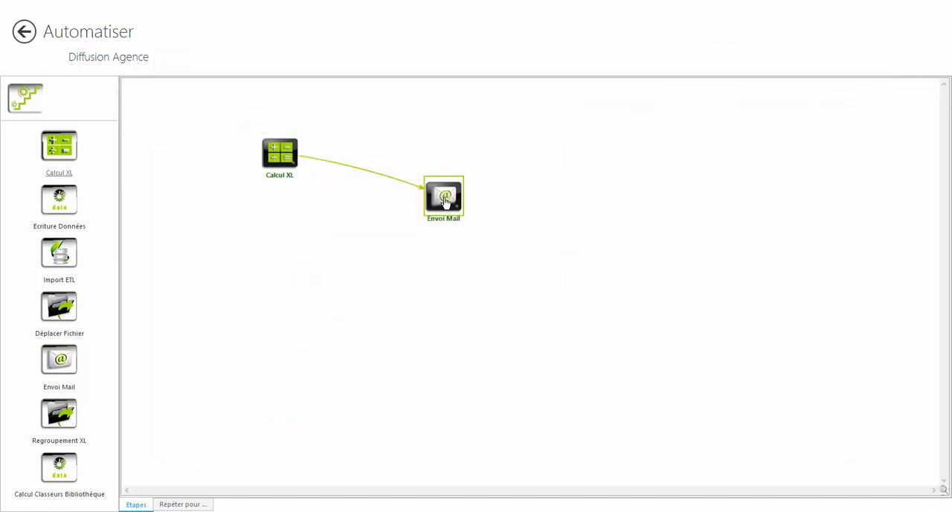
double_click(444, 199)
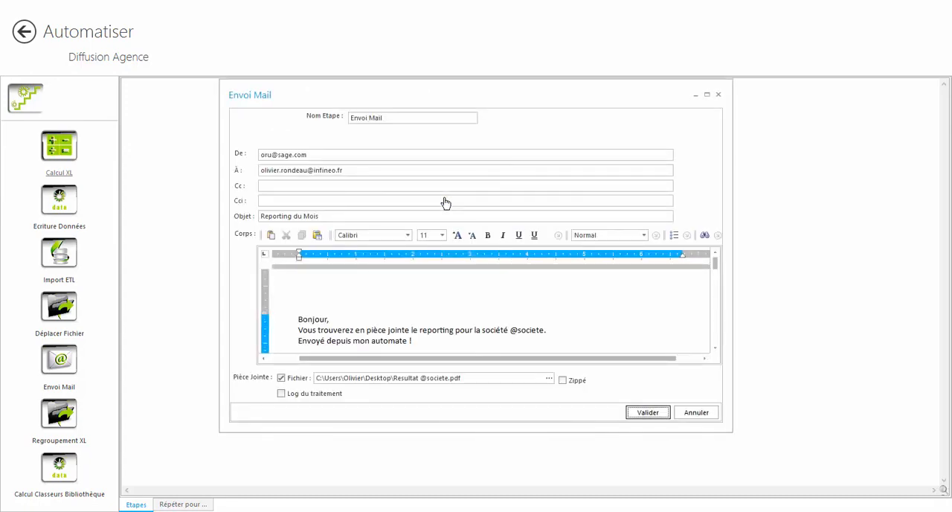
click(648, 412)
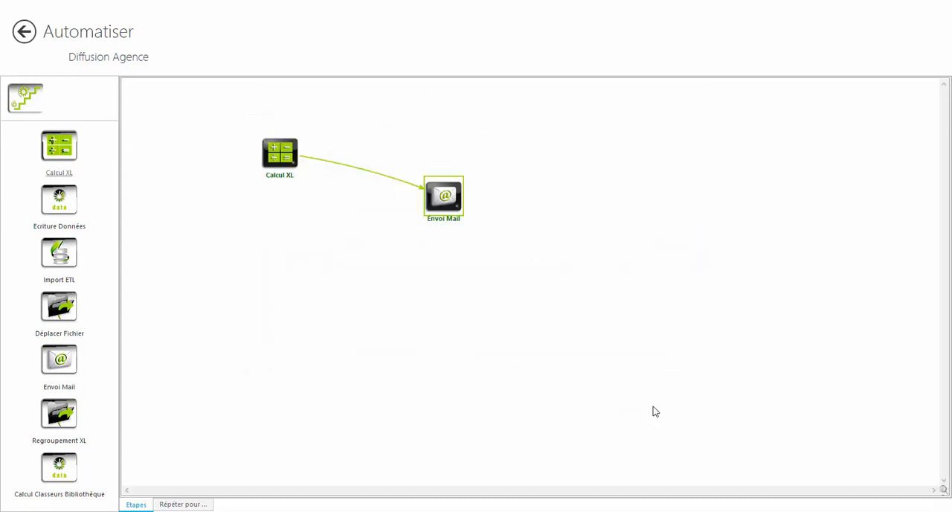
Save the Diffusion Agence action and run it for BIKE CITY, INFO DISTRIBUTION and COMPUTER
click(25, 32)
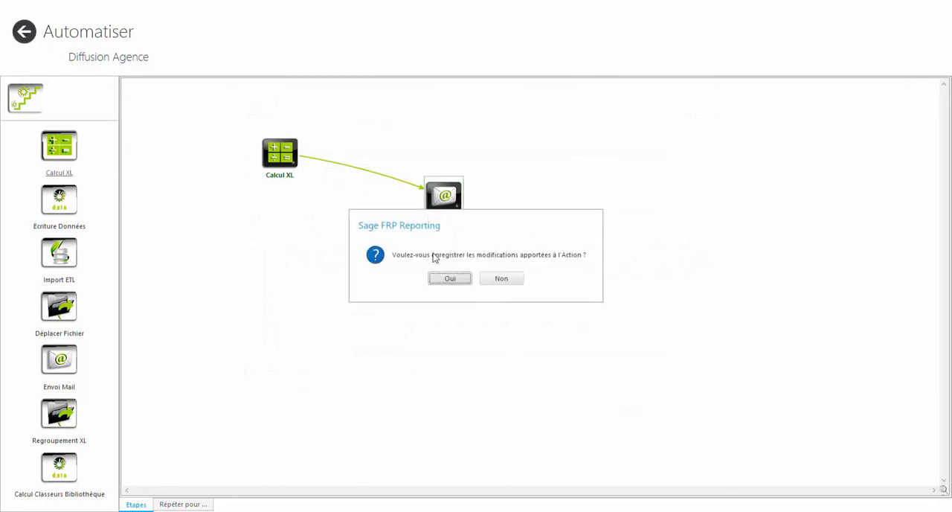
click(461, 281)
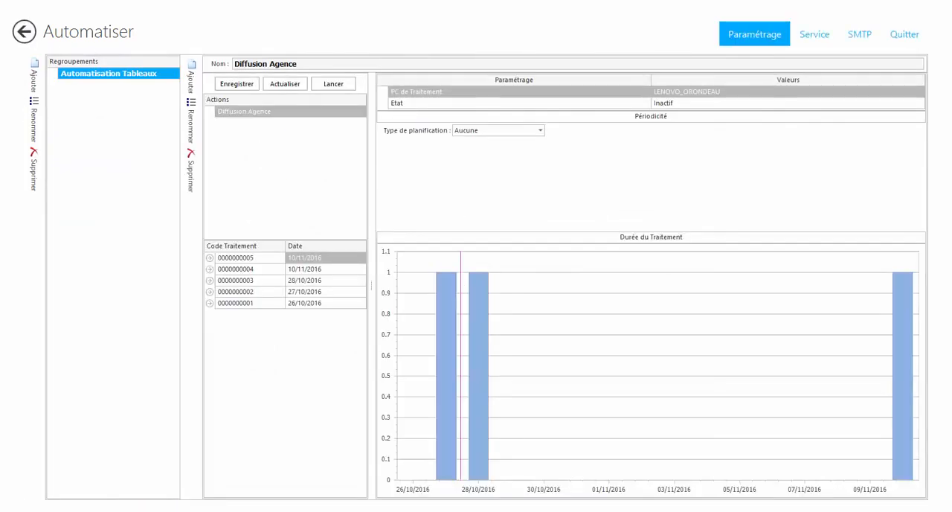
click(333, 84)
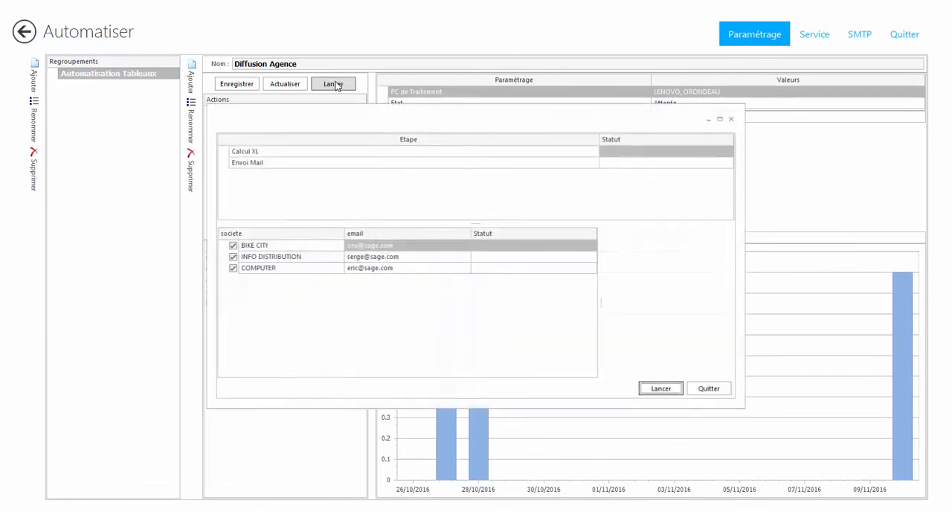
click(666, 390)
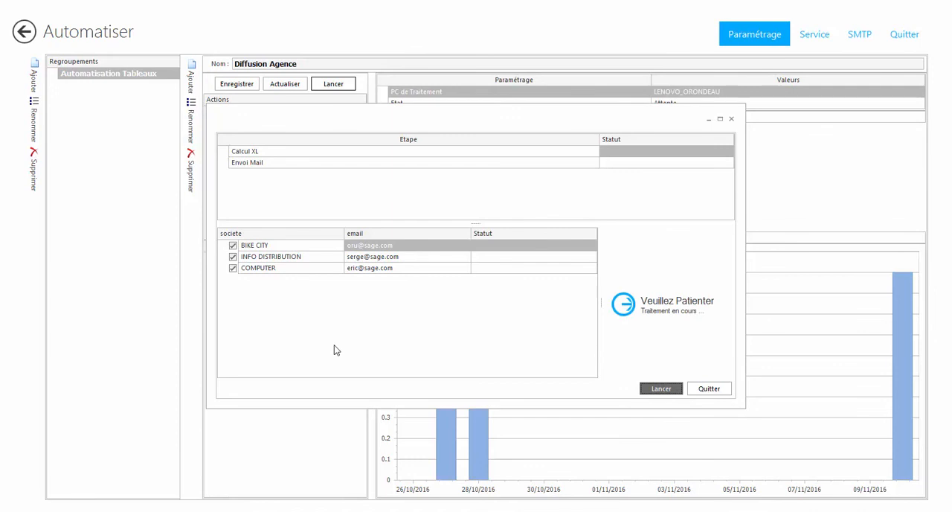
click(708, 388)
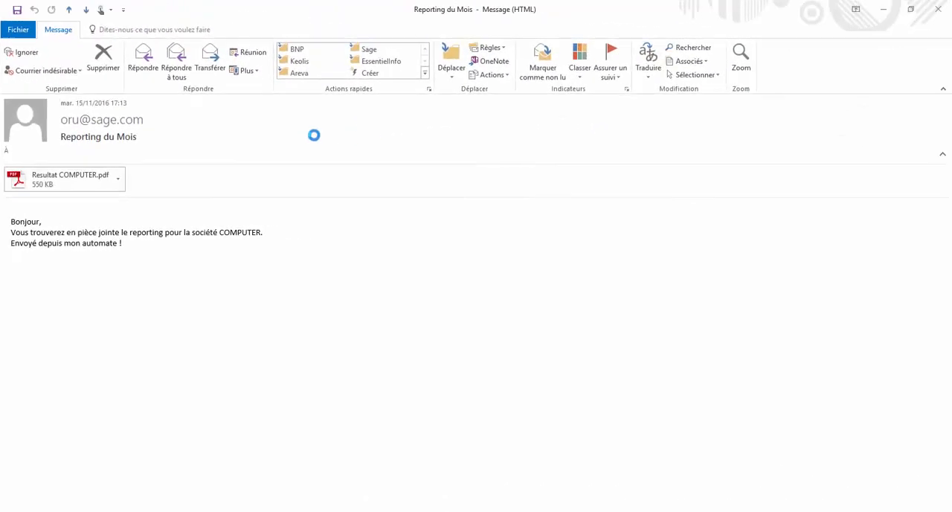
Open the received e-mail's Resultat COMPUTER.pdf attachment and page through the report
double_click(73, 179)
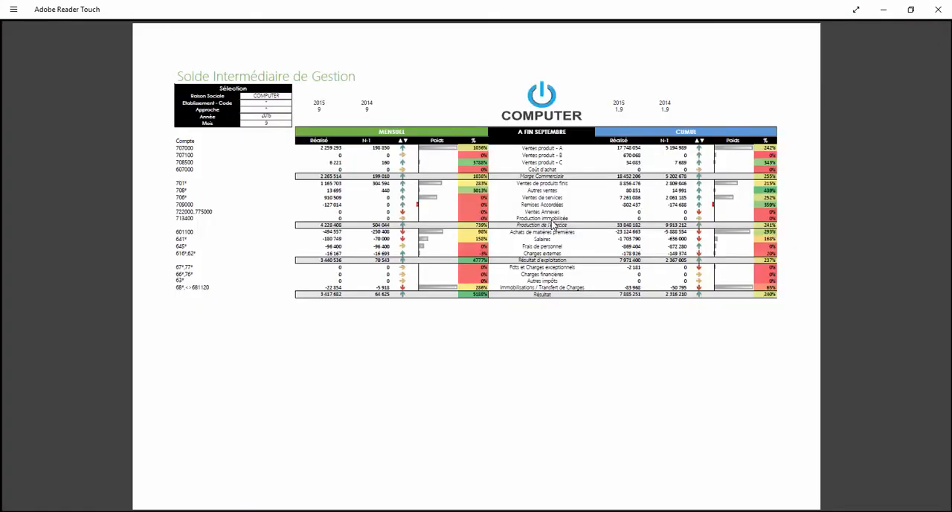
click(931, 271)
click(930, 270)
click(931, 272)
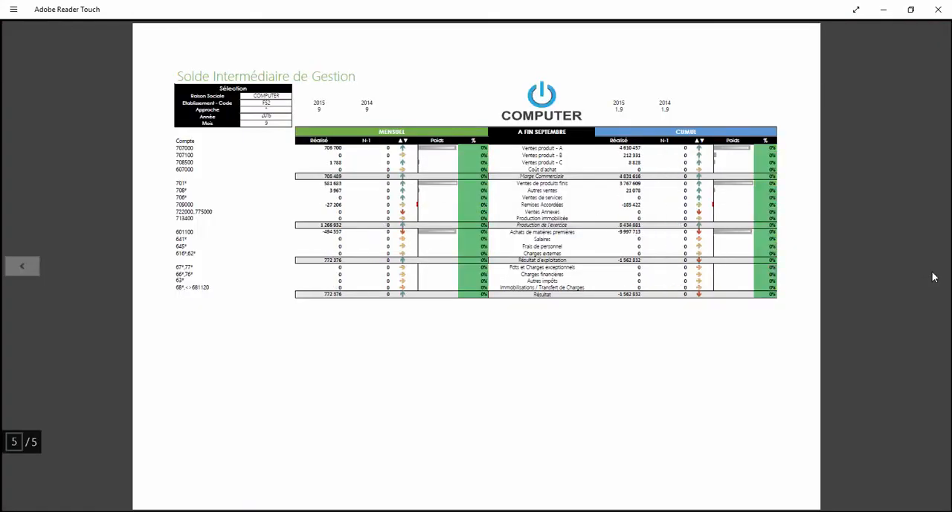